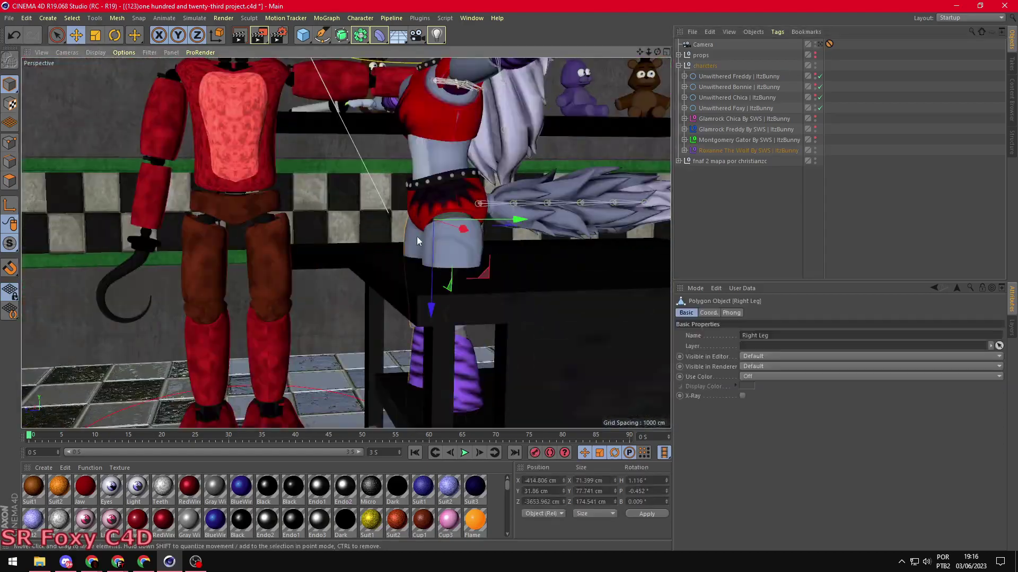
# Step: Bend Roxanne's legs into a sitting pose and lower her onto the table
pyautogui.keyDown('alt'); pyautogui.moveTo(417, 236); pyautogui.dragTo(325, 208); pyautogui.keyUp('alt')
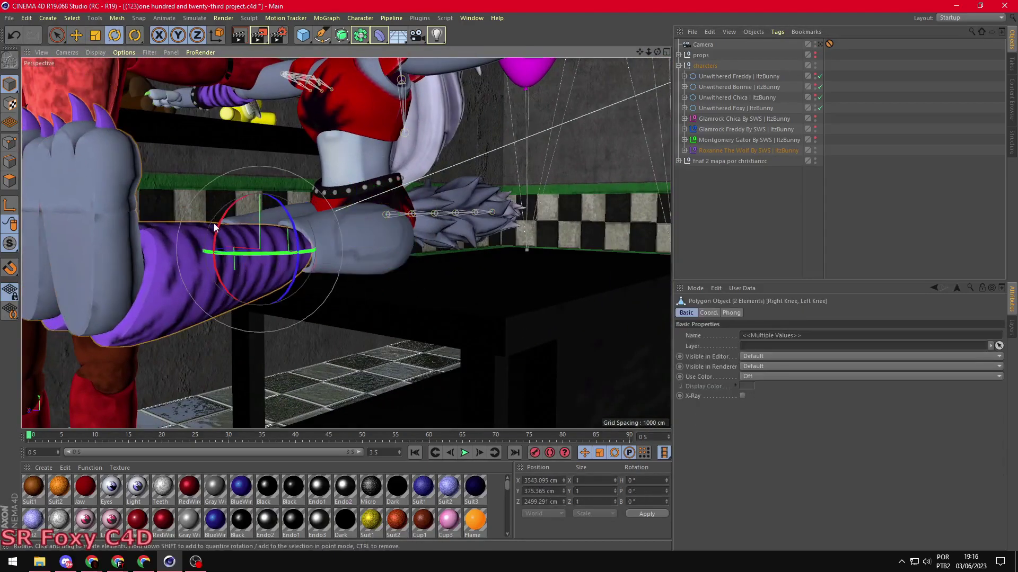
pyautogui.moveTo(214, 224); pyautogui.dragTo(227, 324)
pyautogui.scroll(-5, 227, 325)
pyautogui.click(748, 151)
pyautogui.press('e')
pyautogui.moveTo(418, 371); pyautogui.dragTo(444, 265)
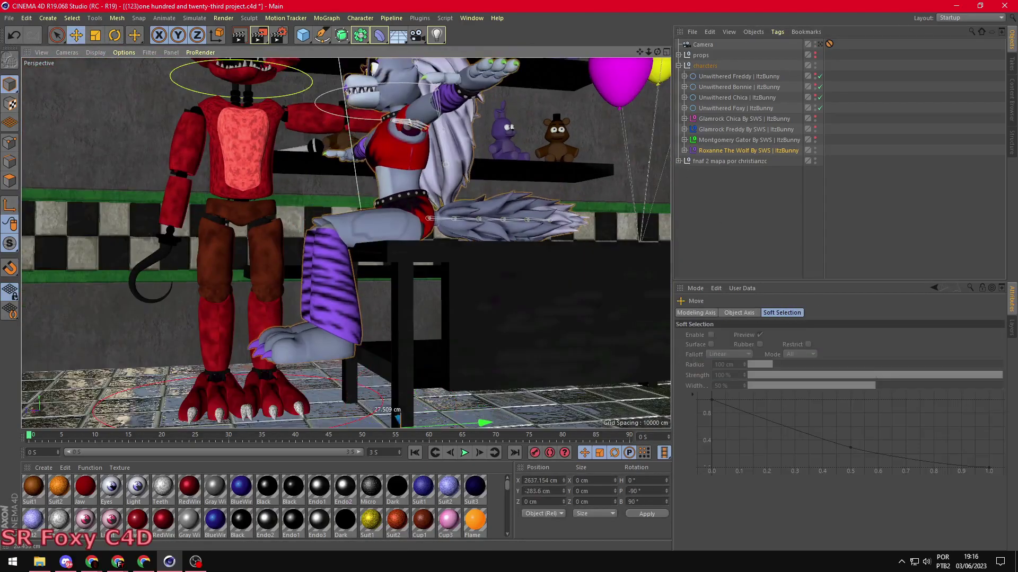
pyautogui.hotkey('ctrl', 'z')
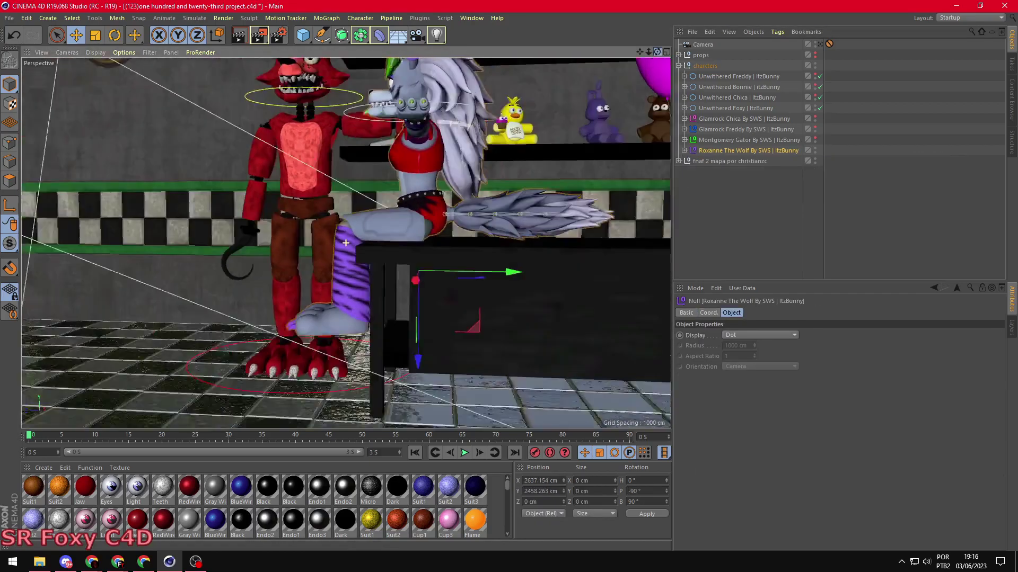
pyautogui.hotkey('ctrl', 'z')
pyautogui.hotkey('ctrl', 'z')
# Step: Adjust Roxanne's left foot, waist and torso, tilting her upper body and arm slightly down
pyautogui.keyDown('alt'); pyautogui.moveTo(346, 242); pyautogui.dragTo(297, 334); pyautogui.keyUp('alt')
pyautogui.press('r')
pyautogui.click(295, 336)
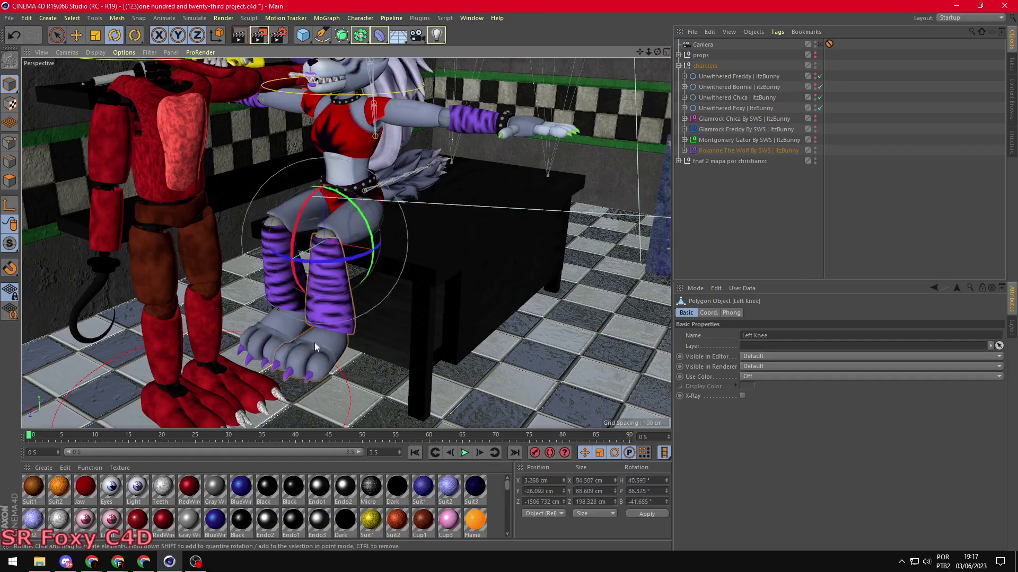
pyautogui.keyDown('alt'); pyautogui.moveTo(293, 261); pyautogui.dragTo(354, 189); pyautogui.keyUp('alt')
pyautogui.click(353, 190)
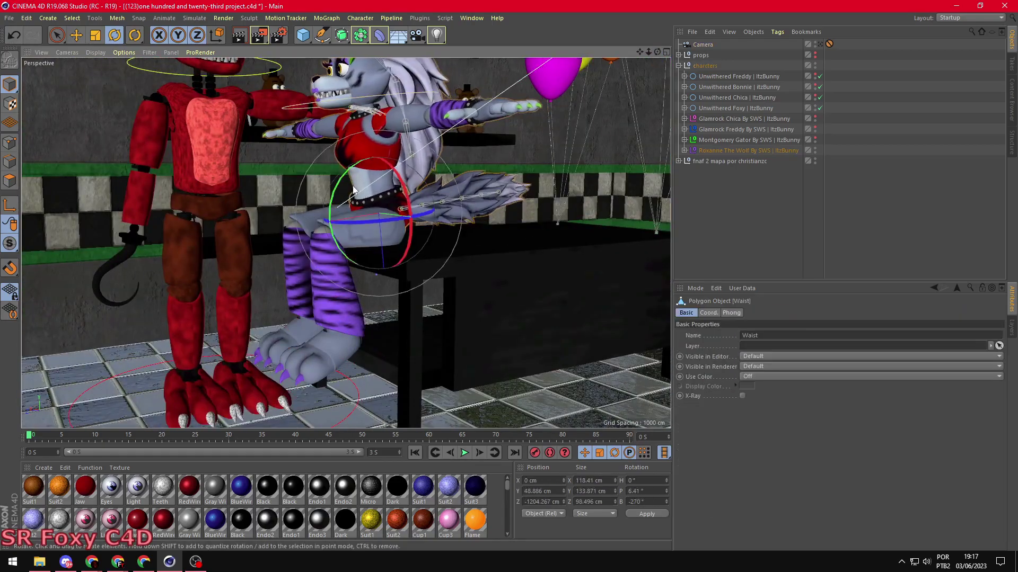
pyautogui.click(330, 186)
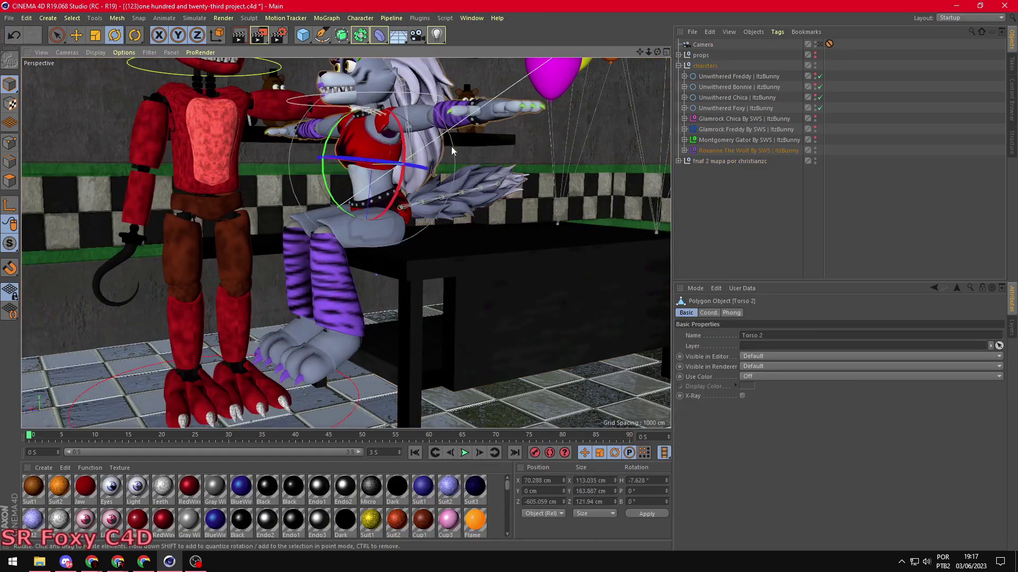
pyautogui.moveTo(389, 85); pyautogui.dragTo(395, 93)
# Step: Lower Roxanne's left arm from the shoulder so it rests toward her knee
pyautogui.hotkey('ctrl', 'shift', 'z')
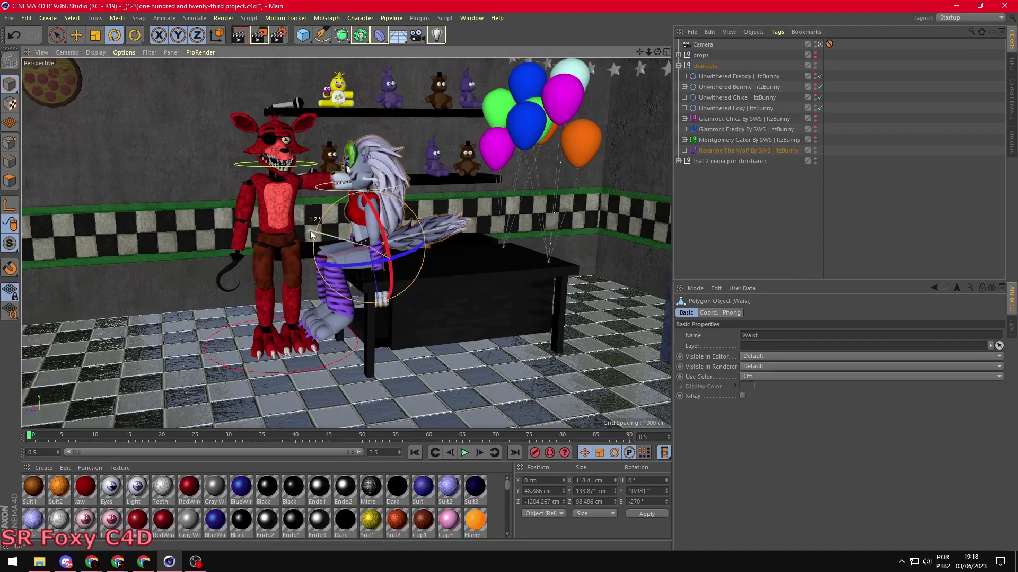
pyautogui.scroll(5, 364, 248)
pyautogui.scroll(5, 381, 241)
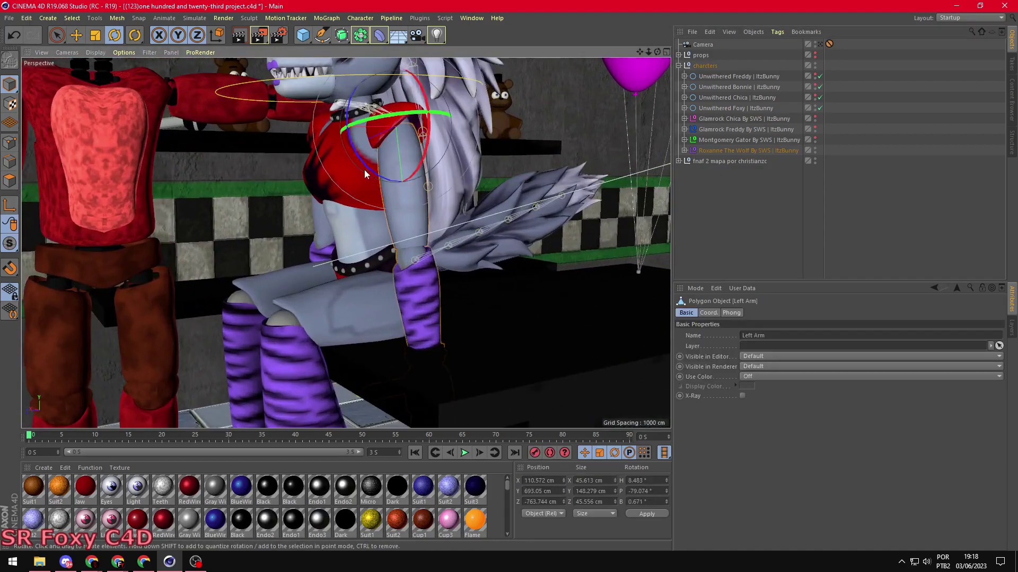
pyautogui.click(395, 235)
pyautogui.hotkey('alt', 'Tab')
pyautogui.keyDown('alt'); pyautogui.moveTo(395, 235); pyautogui.dragTo(425, 186); pyautogui.keyUp('alt')
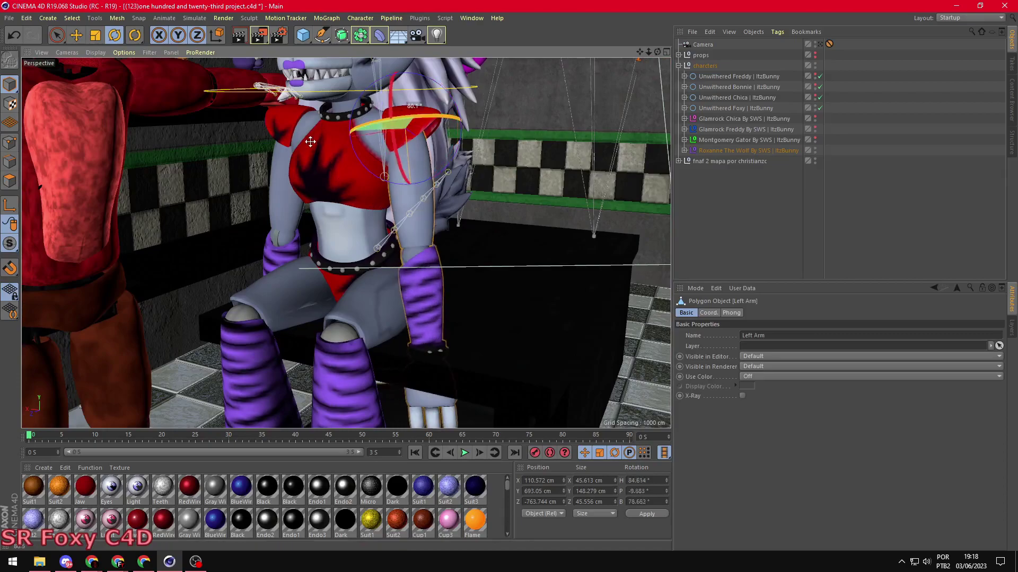
pyautogui.keyDown('alt'); pyautogui.moveTo(384, 373); pyautogui.dragTo(389, 169); pyautogui.keyUp('alt')
pyautogui.click(388, 169)
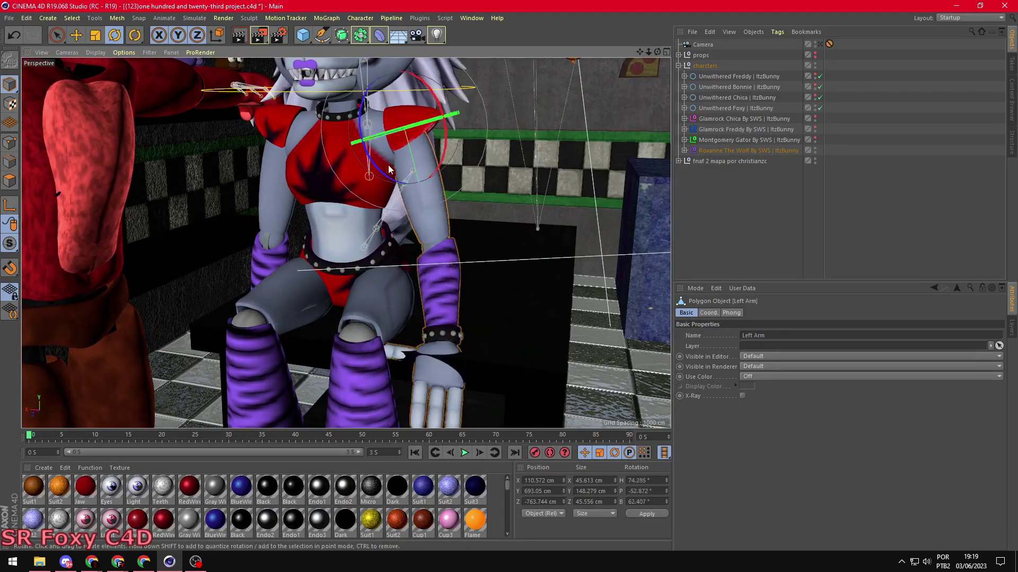
# Step: Curl Roxanne's left-hand finger segments, including the pinky, onto her leg
pyautogui.keyDown('alt'); pyautogui.moveTo(452, 317); pyautogui.dragTo(318, 265); pyautogui.keyUp('alt')
pyautogui.scroll(5, 318, 265)
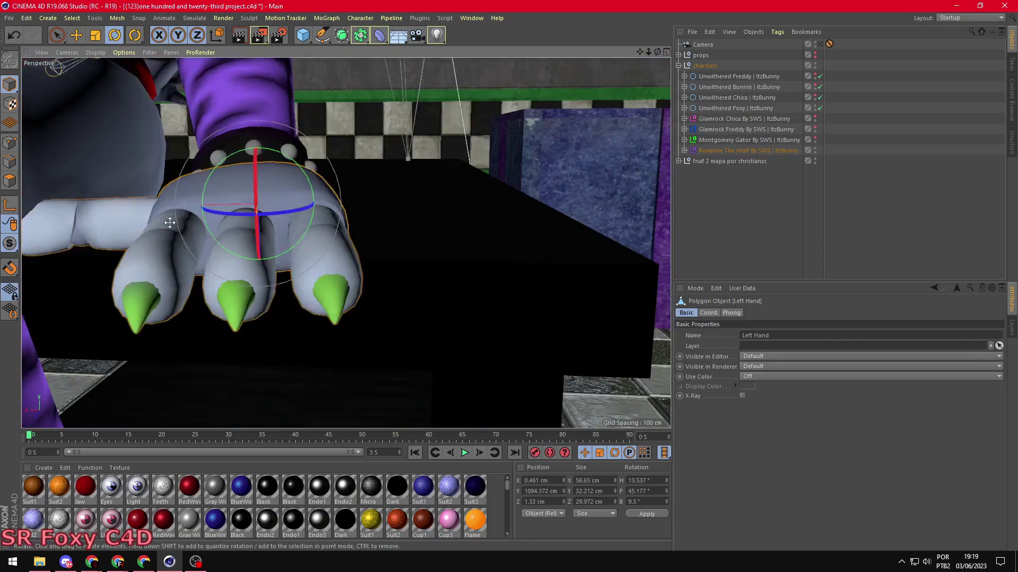
pyautogui.keyDown('shift'); pyautogui.click(248, 337); pyautogui.keyUp('shift')
pyautogui.keyDown('alt'); pyautogui.moveTo(249, 355); pyautogui.dragTo(165, 336); pyautogui.keyUp('alt')
pyautogui.click(165, 336)
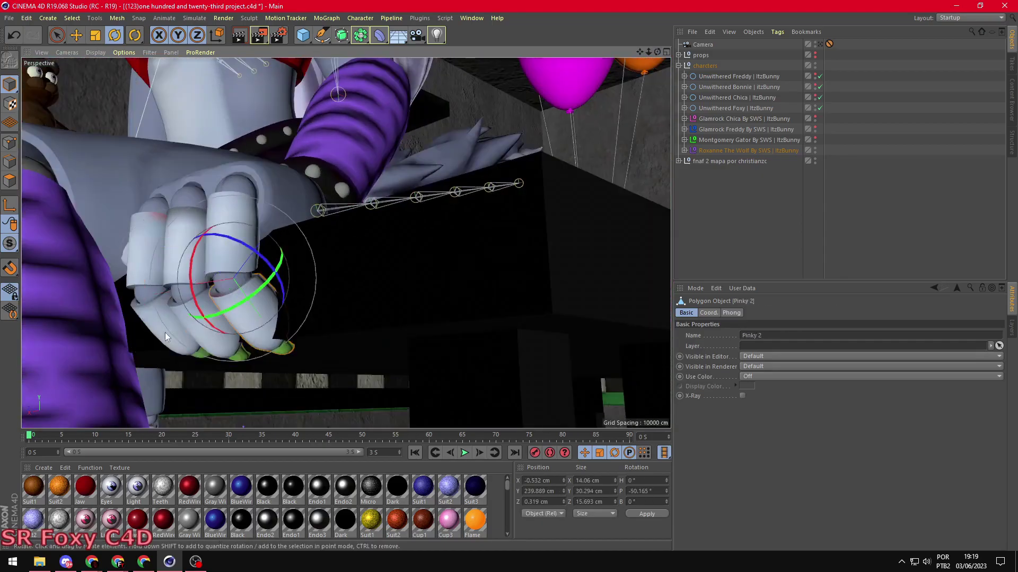
pyautogui.scroll(-10, 505, 366)
# Step: Adjust Roxanne's right elbow and a joint in her tail
pyautogui.keyDown('alt'); pyautogui.moveTo(505, 366); pyautogui.dragTo(383, 222); pyautogui.keyUp('alt')
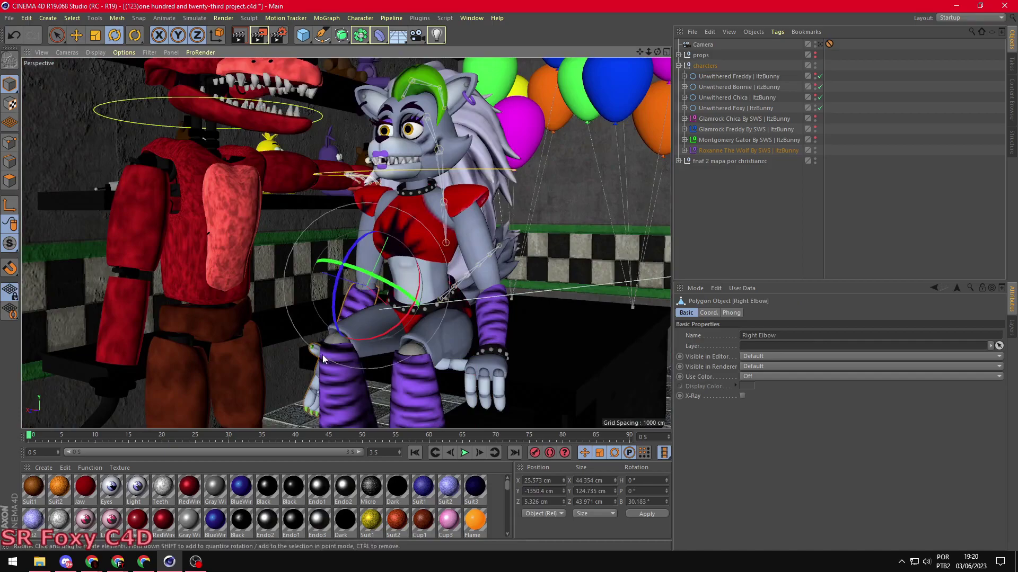
pyautogui.click(383, 222)
pyautogui.scroll(10, 376, 210)
pyautogui.click(230, 231)
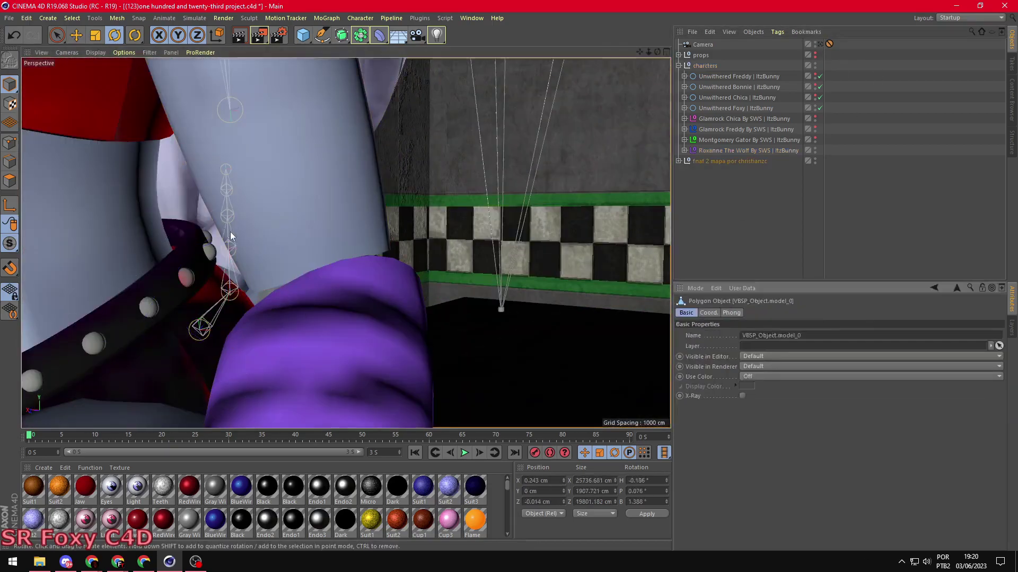
pyautogui.scroll(-10, 207, 107)
# Step: Rotate Unwithered Foxy's right knee and foot
pyautogui.click(265, 271)
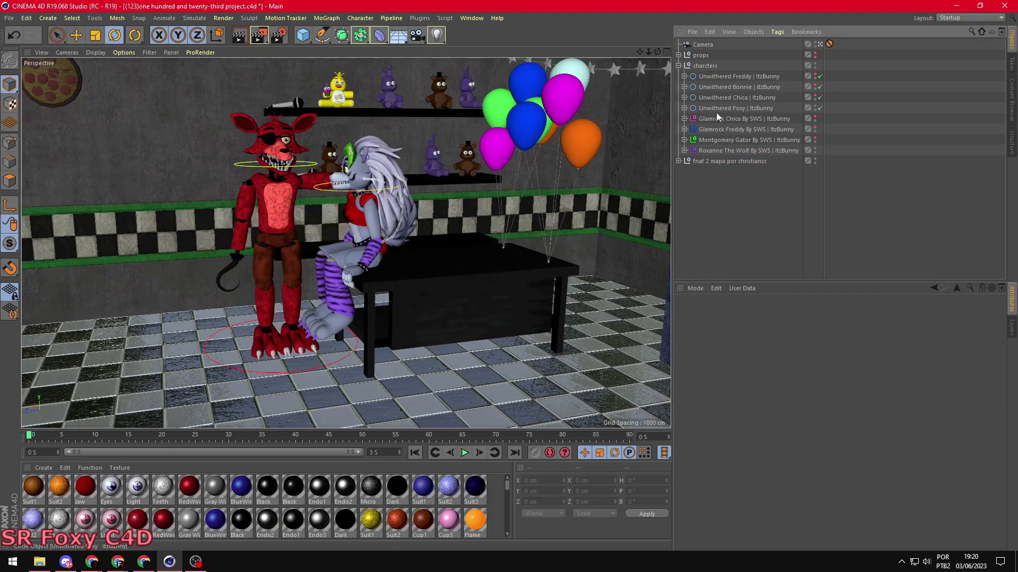
pyautogui.press('e')
pyautogui.click(268, 289)
pyautogui.press('r')
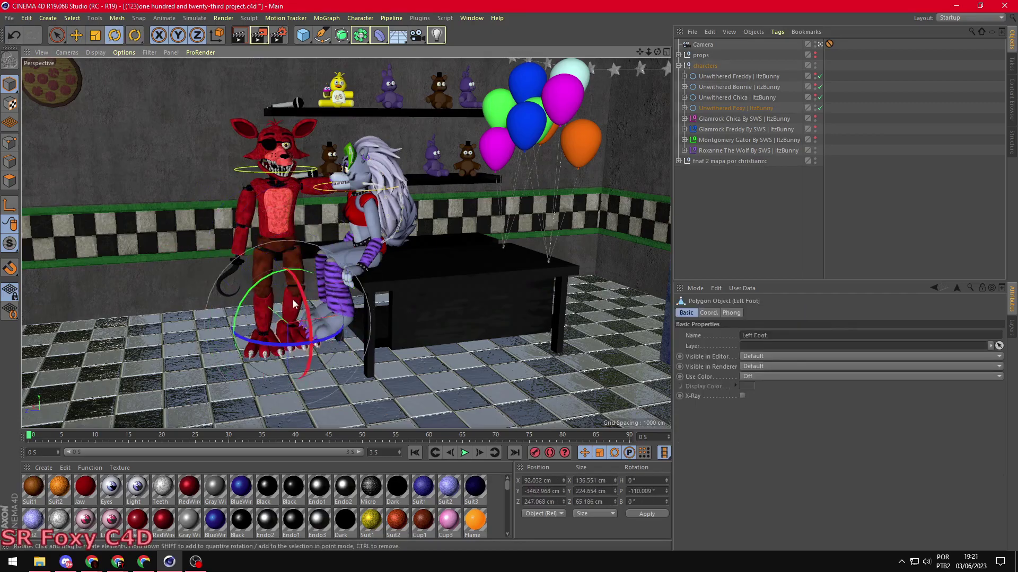
pyautogui.scroll(5, 386, 303)
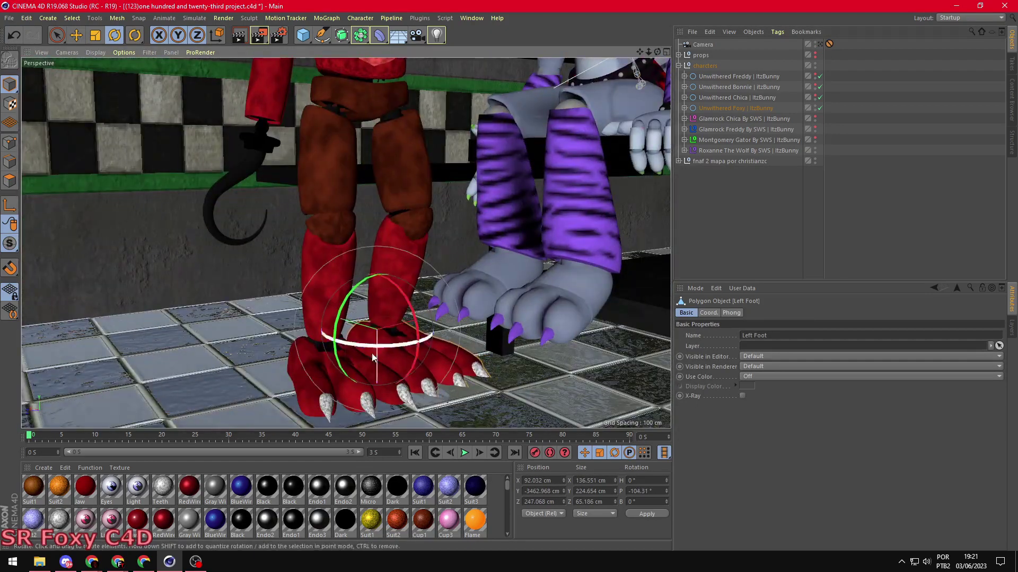
pyautogui.scroll(-5, 372, 358)
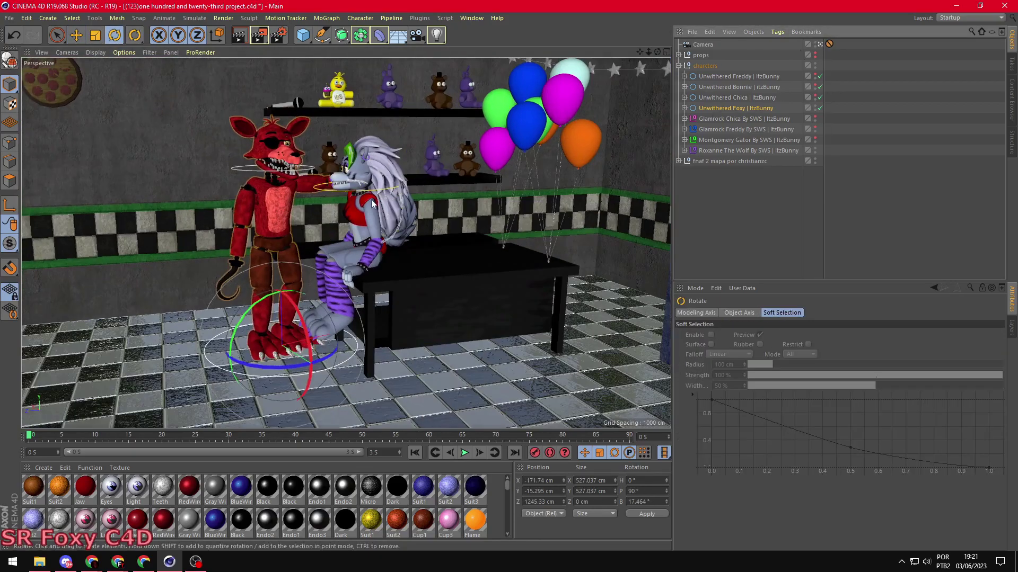
# Step: Turn Roxanne's head toward Foxy and adjust Foxy's right arm and hook
pyautogui.click(339, 187)
pyautogui.scroll(5, 332, 136)
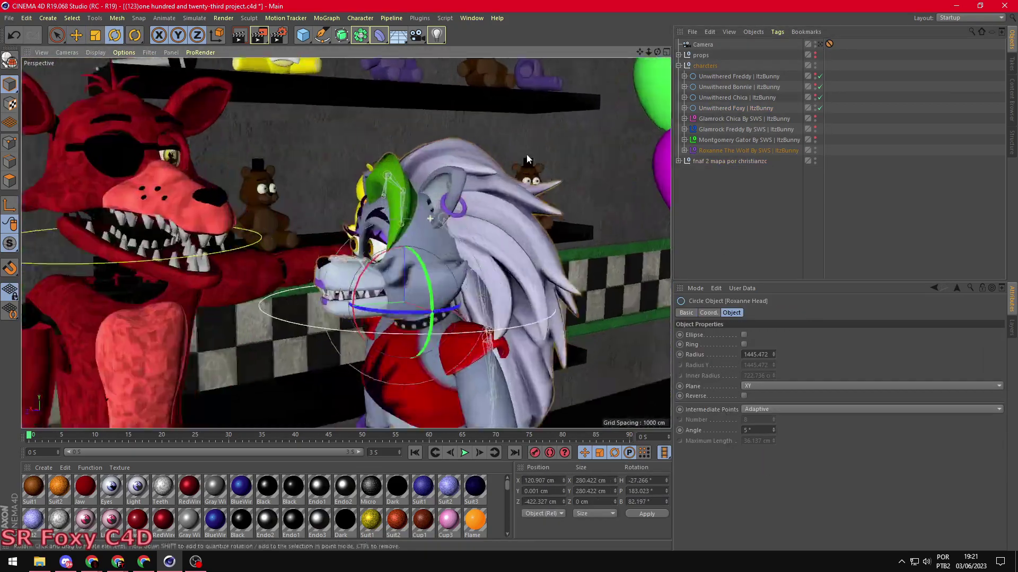
pyautogui.keyDown('alt'); pyautogui.moveTo(339, 159); pyautogui.dragTo(369, 295); pyautogui.keyUp('alt')
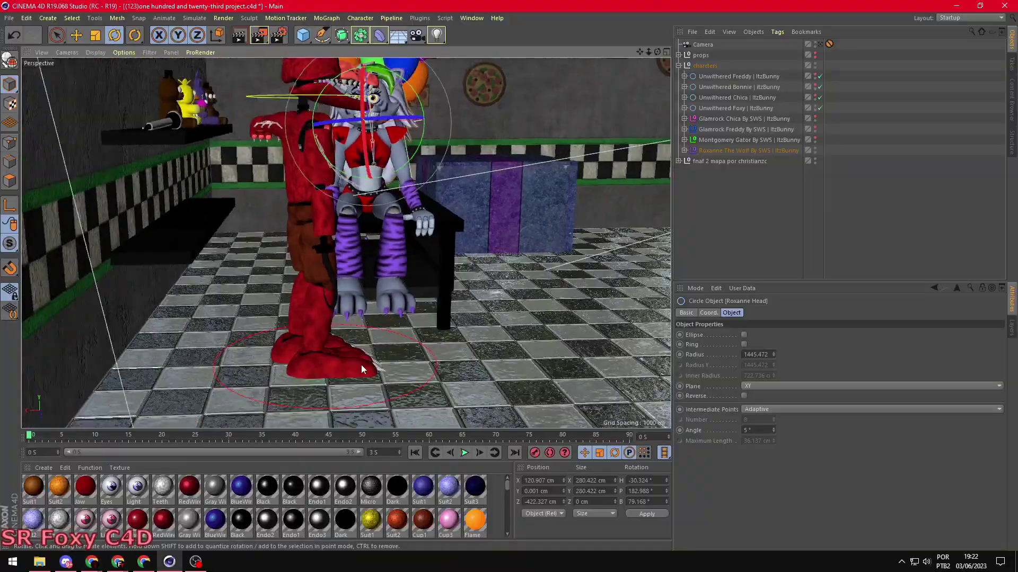
pyautogui.keyDown('alt'); pyautogui.moveTo(361, 365); pyautogui.dragTo(297, 360); pyautogui.keyUp('alt')
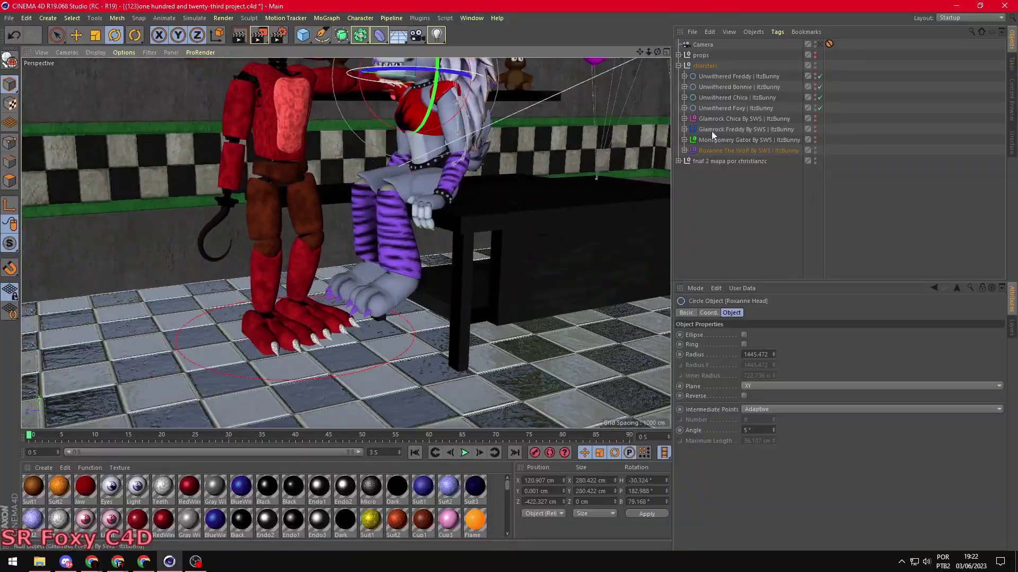
pyautogui.click(291, 318)
pyautogui.scroll(3, 309, 192)
pyautogui.click(308, 192)
# Step: Lower Roxanne's left upper eyelid
pyautogui.keyDown('alt'); pyautogui.moveTo(304, 286); pyautogui.dragTo(339, 223); pyautogui.keyUp('alt')
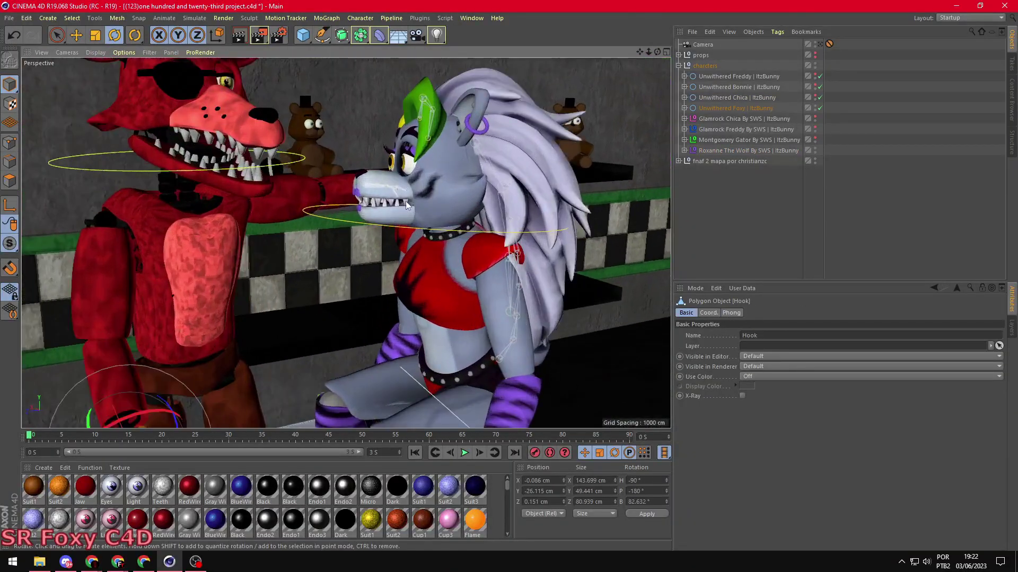
pyautogui.scroll(5, 340, 159)
pyautogui.click(320, 112)
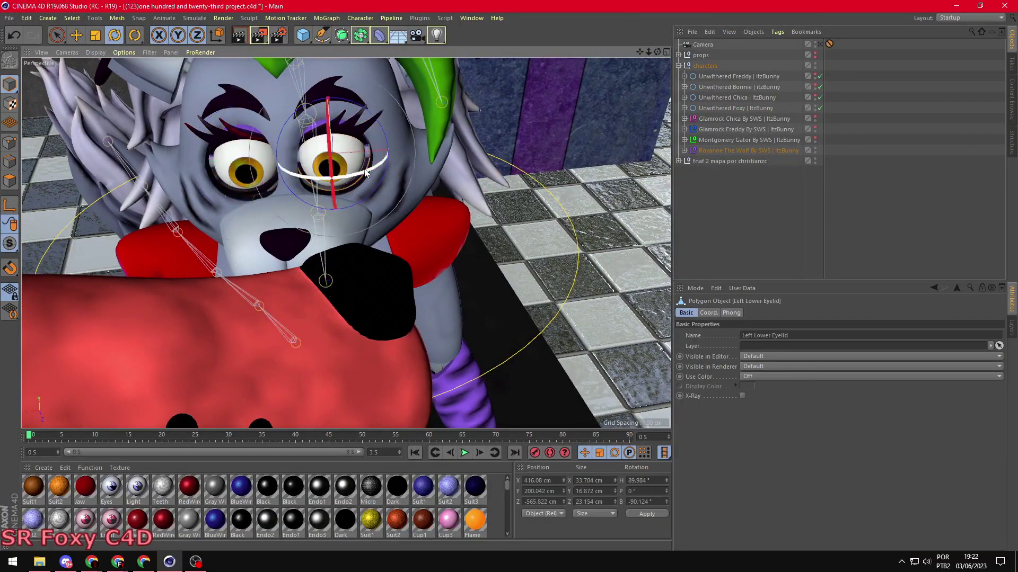
pyautogui.scroll(-5, 365, 172)
pyautogui.scroll(-3, 365, 172)
# Step: Adjust Foxy's head and right arm
pyautogui.click(170, 294)
pyautogui.scroll(4, 360, 281)
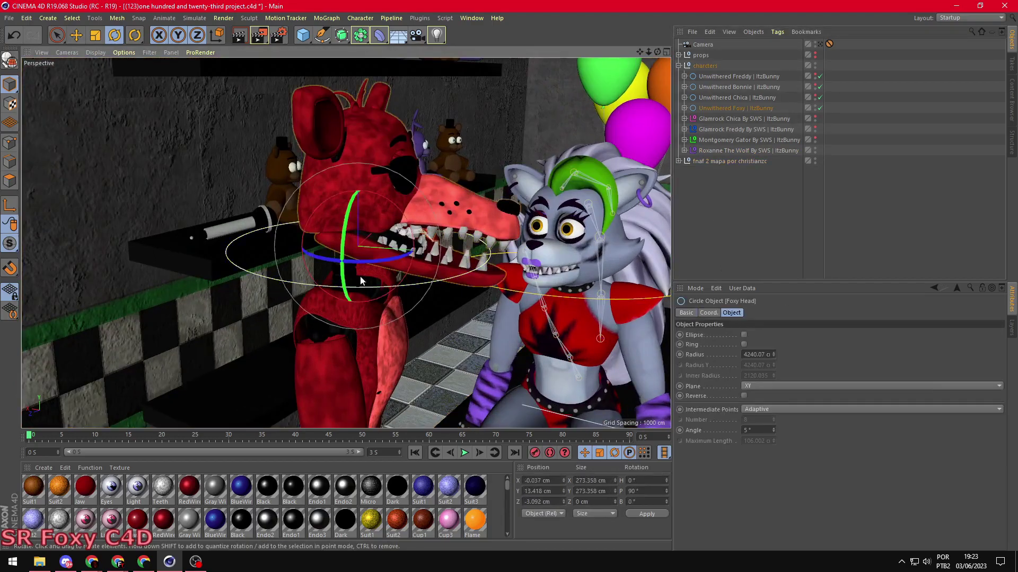
pyautogui.scroll(-6, 360, 281)
pyautogui.click(251, 192)
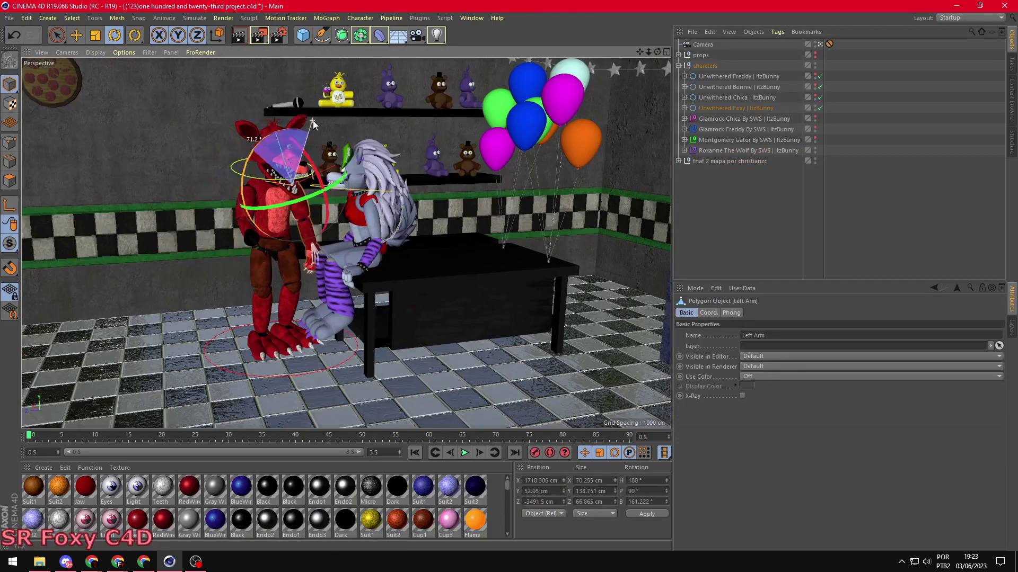
pyautogui.scroll(5, 313, 124)
# Step: Lower both of Foxy's upper eyelids further
pyautogui.click(339, 93)
pyautogui.scroll(3, 415, 97)
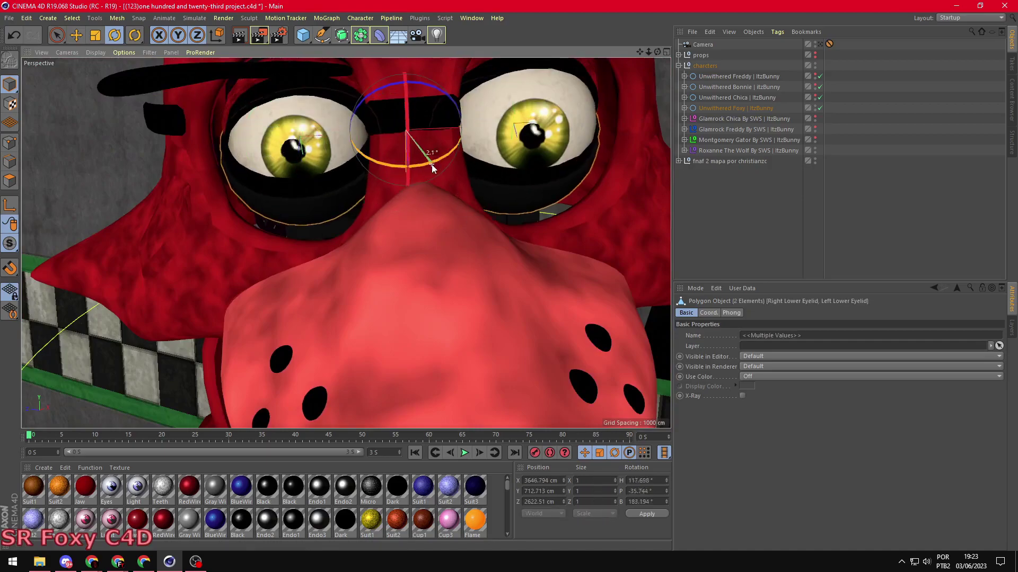
pyautogui.moveTo(432, 168); pyautogui.dragTo(351, 191)
pyautogui.scroll(-3, 351, 191)
pyautogui.scroll(-8, 488, 168)
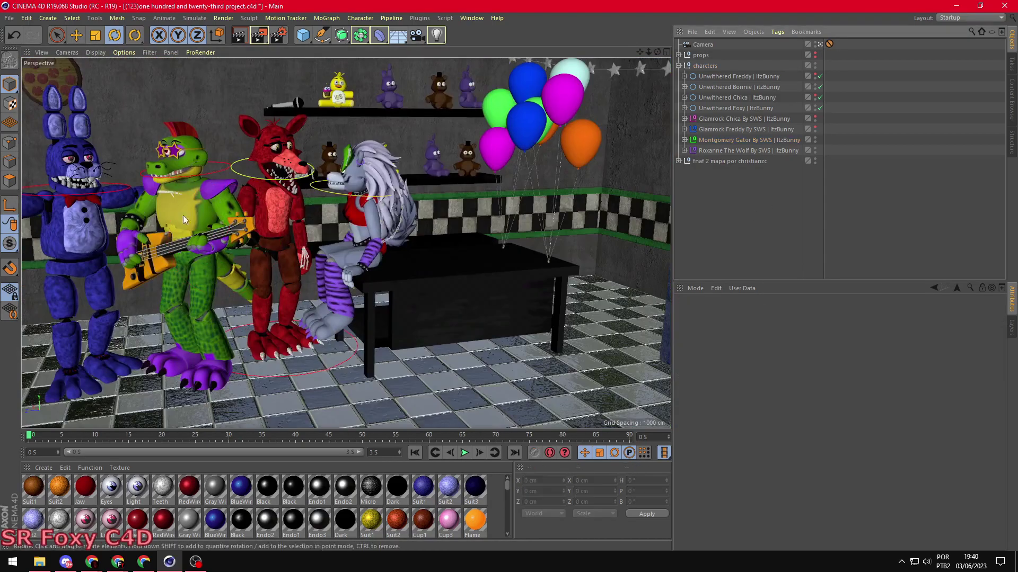
# Step: Rotate Montgomery Gator's waist, then select Bonnie's right arm for posing
pyautogui.click(184, 238)
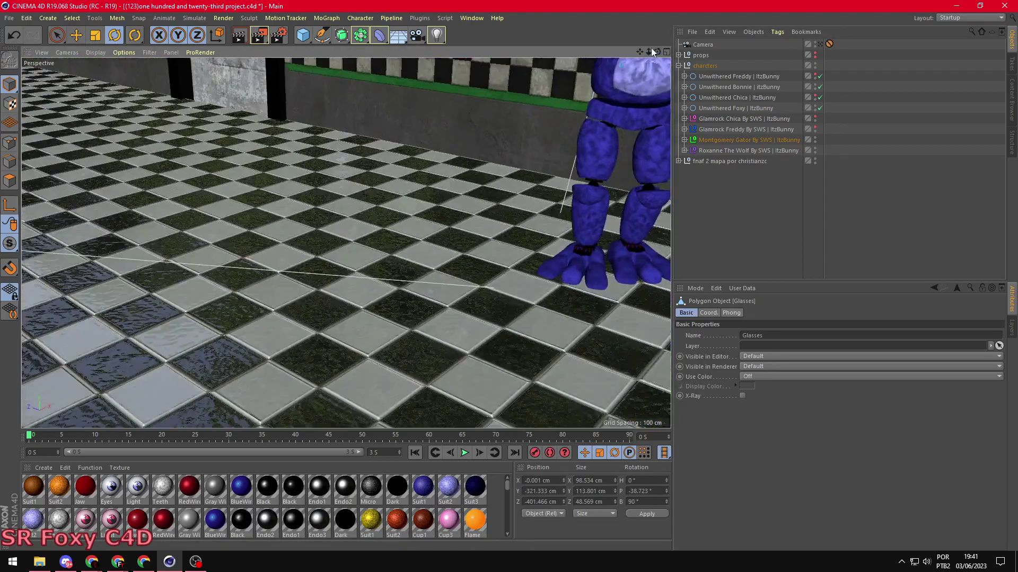
pyautogui.click(261, 119)
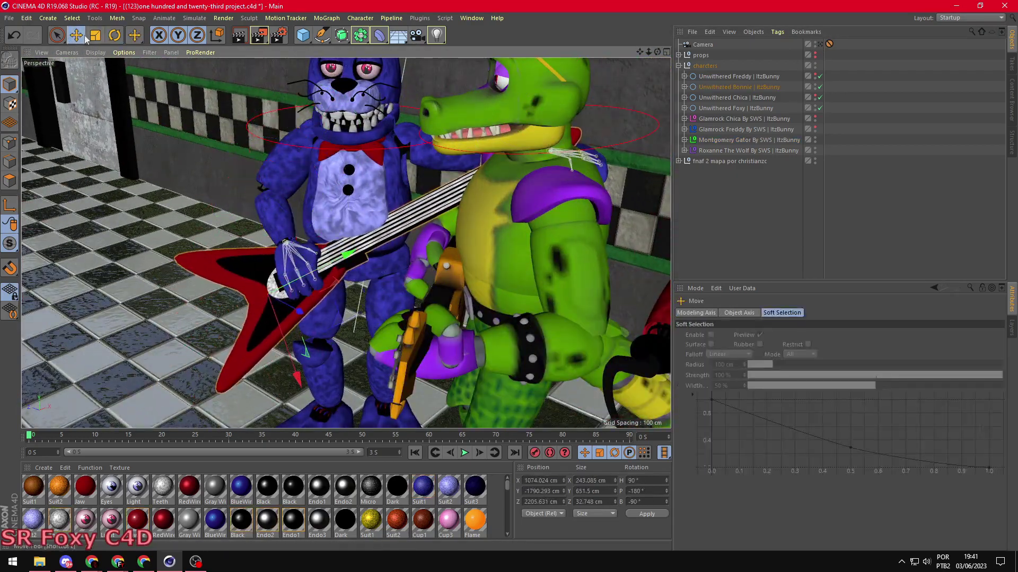
# Step: Rotate the red guitar and bend Bonnie's right arm, left elbow and right hand onto it
pyautogui.click(114, 35)
pyautogui.click(333, 253)
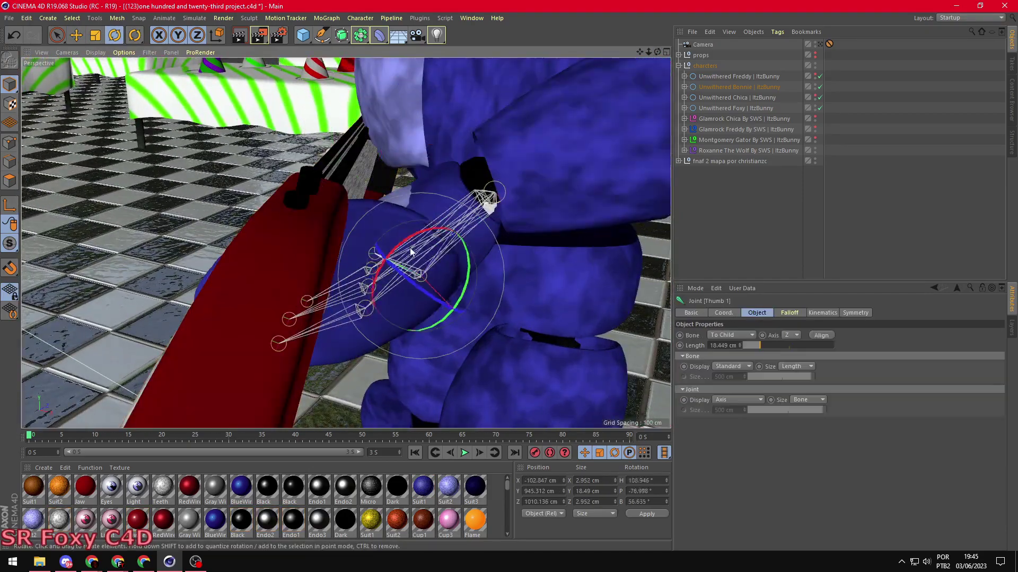
pyautogui.moveTo(657, 52); pyautogui.dragTo(656, 57)
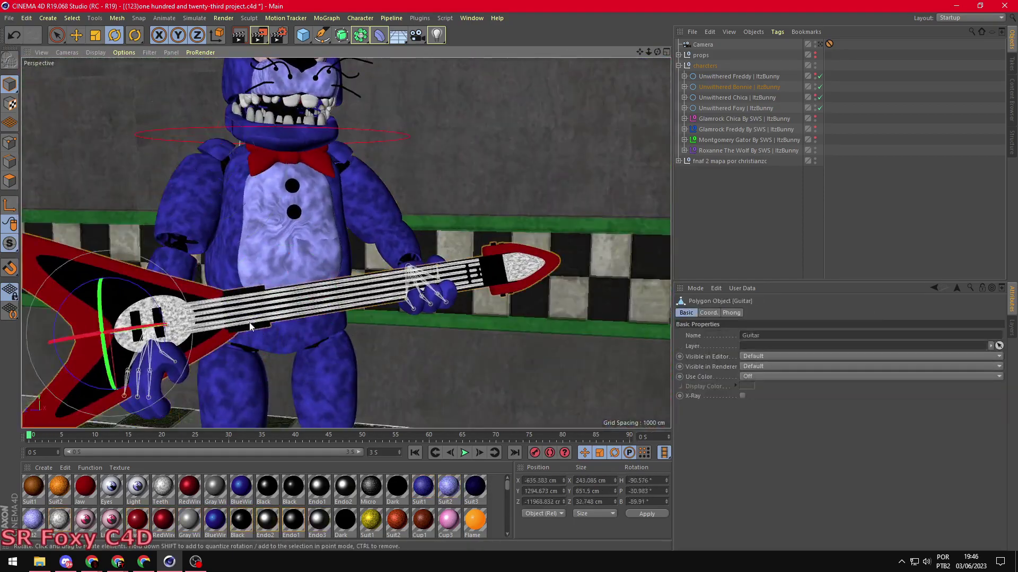
pyautogui.click(217, 196)
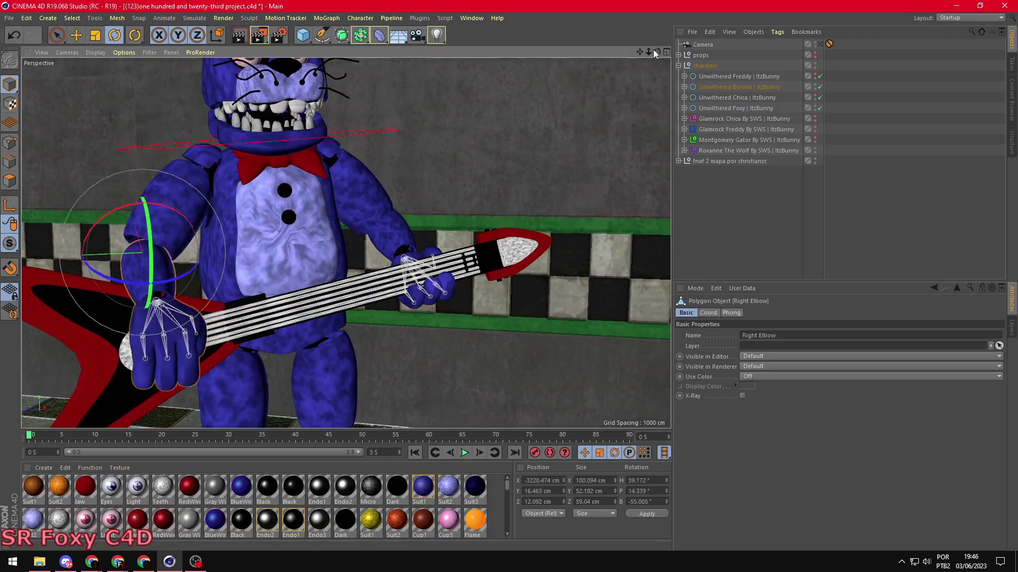
pyautogui.moveTo(655, 53); pyautogui.dragTo(256, 284)
pyautogui.click(359, 193)
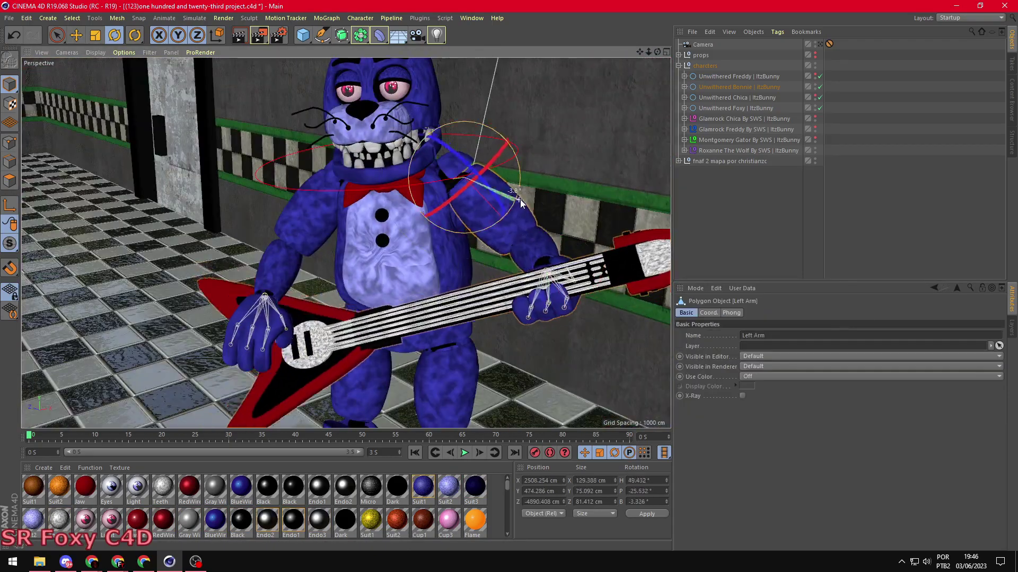
pyautogui.moveTo(521, 203); pyautogui.dragTo(528, 228)
pyautogui.click(290, 262)
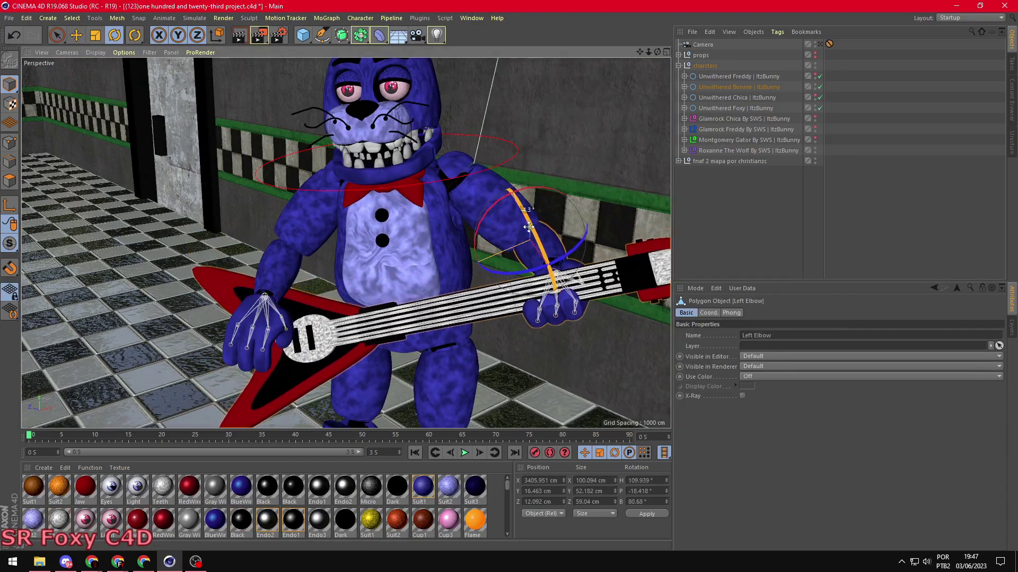
pyautogui.click(275, 304)
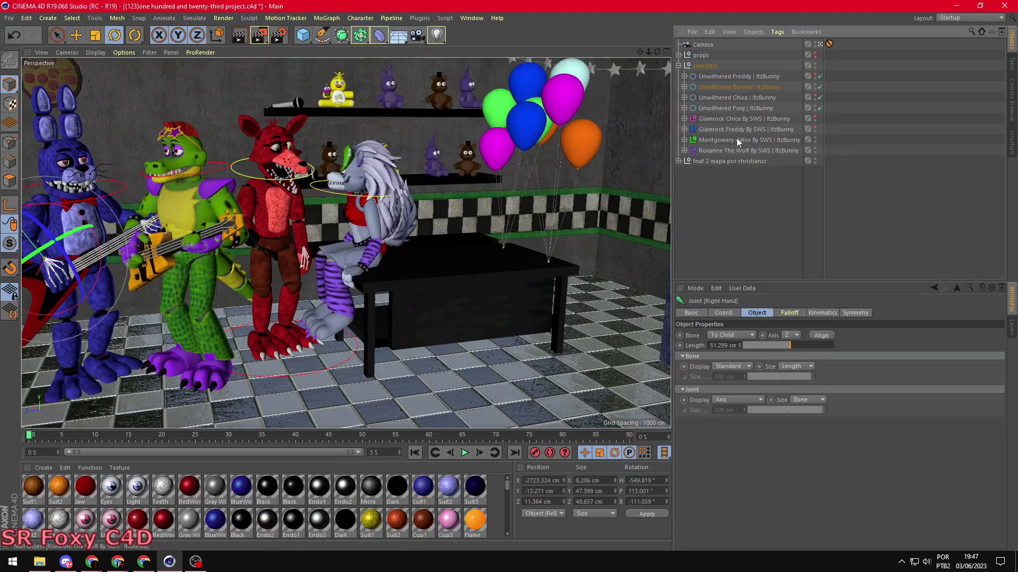
# Step: Rotate Glamrock Freddy's right elbow, right hand and first index finger joint
pyautogui.press('e')
pyautogui.click(287, 369)
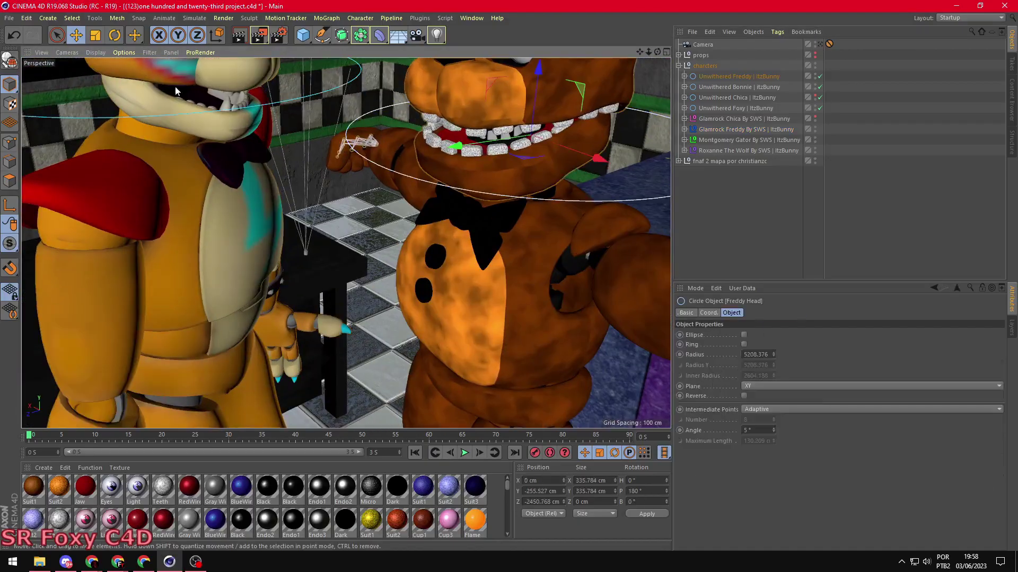
pyautogui.click(482, 189)
pyautogui.press('r')
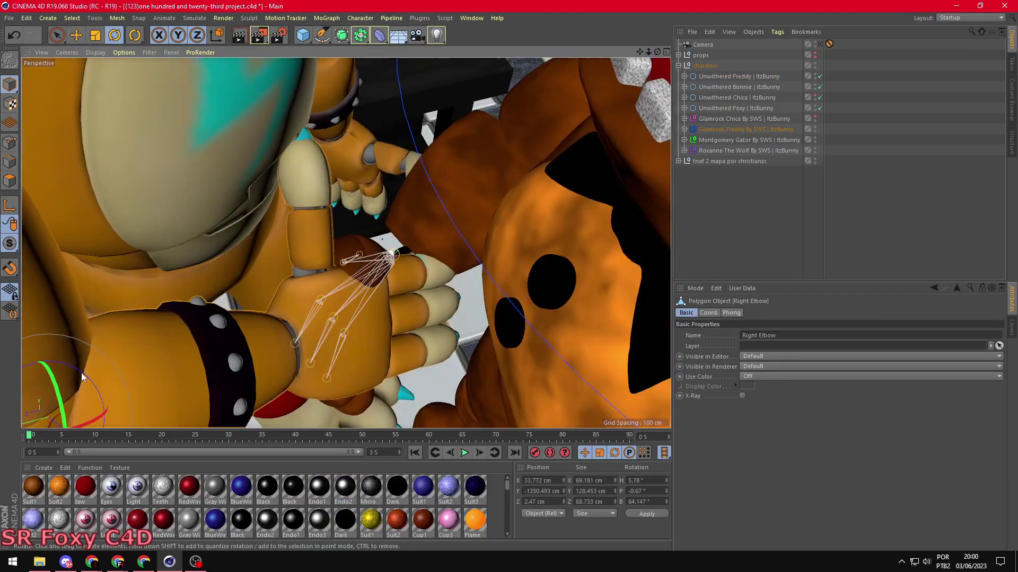
pyautogui.click(266, 307)
pyautogui.keyDown('alt'); pyautogui.moveTo(266, 307); pyautogui.dragTo(300, 213); pyautogui.keyUp('alt')
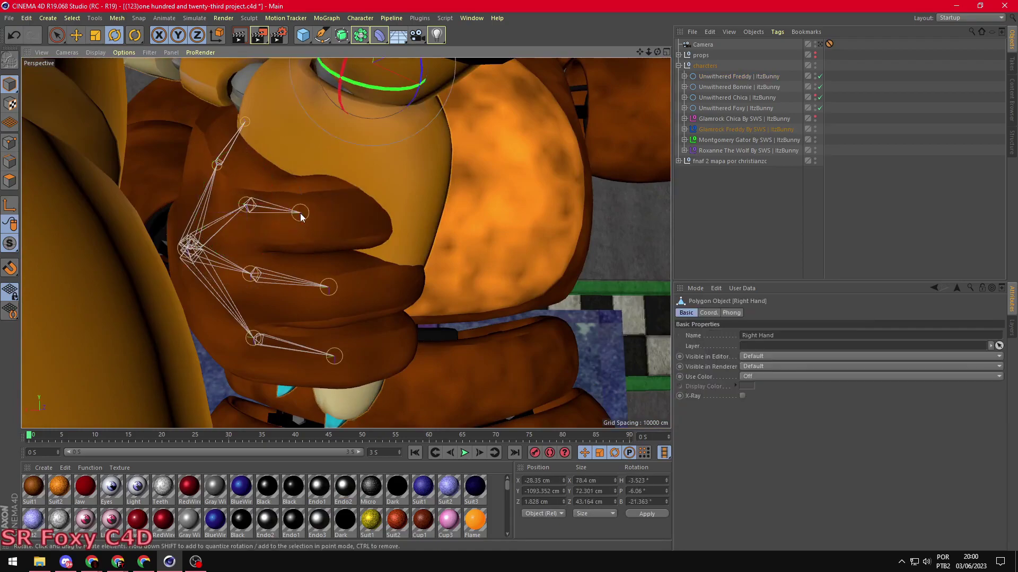
pyautogui.click(300, 213)
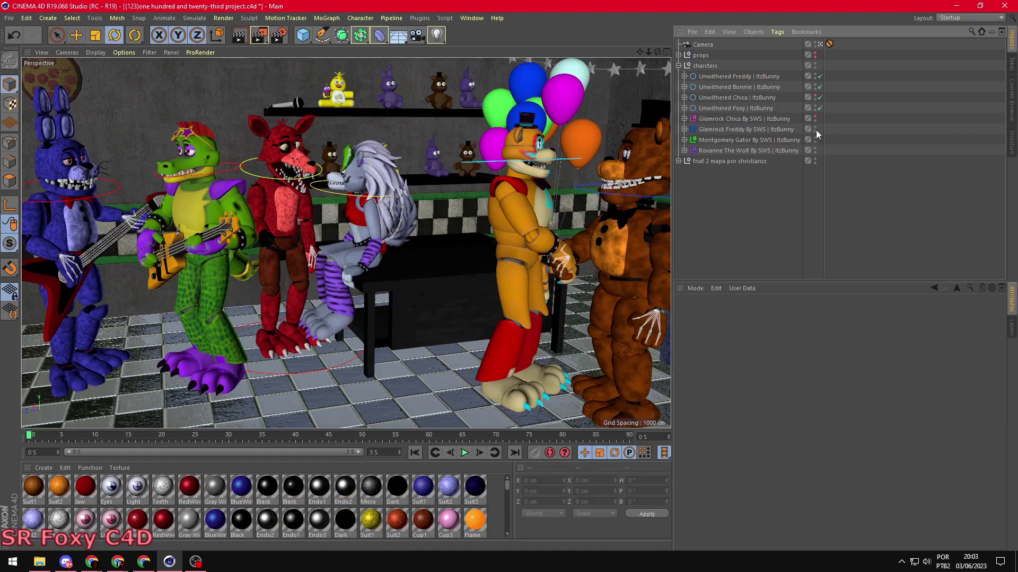
# Step: Turn Unwithered and Glamrock Freddy about 23° toward each other until their hands meet
pyautogui.click(737, 77)
pyautogui.keyDown('ctrl'); pyautogui.click(742, 129); pyautogui.keyUp('ctrl')
pyautogui.moveTo(631, 288)
pyautogui.mouseDown()
pyautogui.moveTo(562, 403)
pyautogui.moveTo(583, 421)
pyautogui.mouseUp()
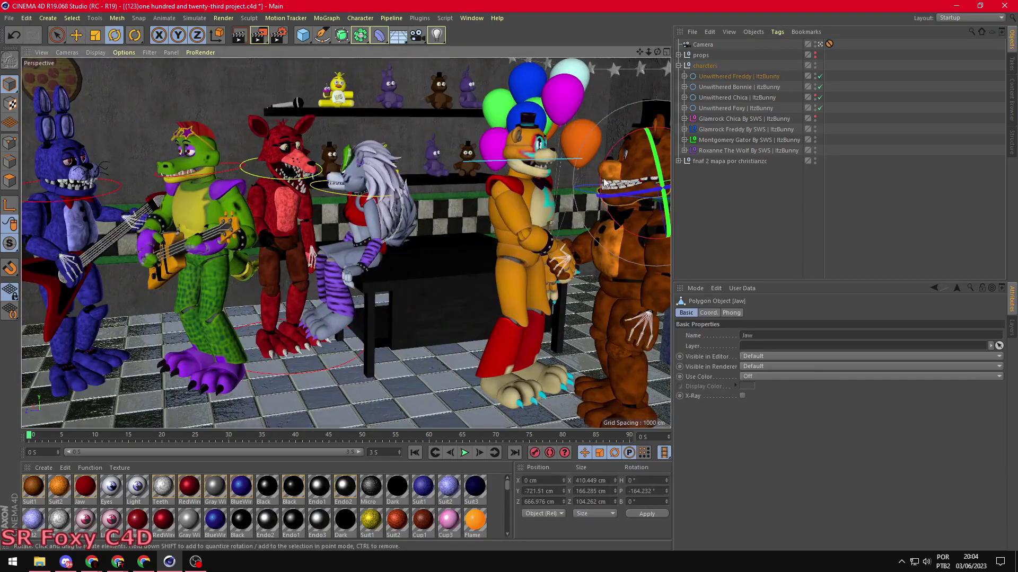
pyautogui.click(738, 76)
pyautogui.keyDown('ctrl'); pyautogui.click(745, 129); pyautogui.keyUp('ctrl')
pyautogui.moveTo(566, 350); pyautogui.dragTo(546, 411)
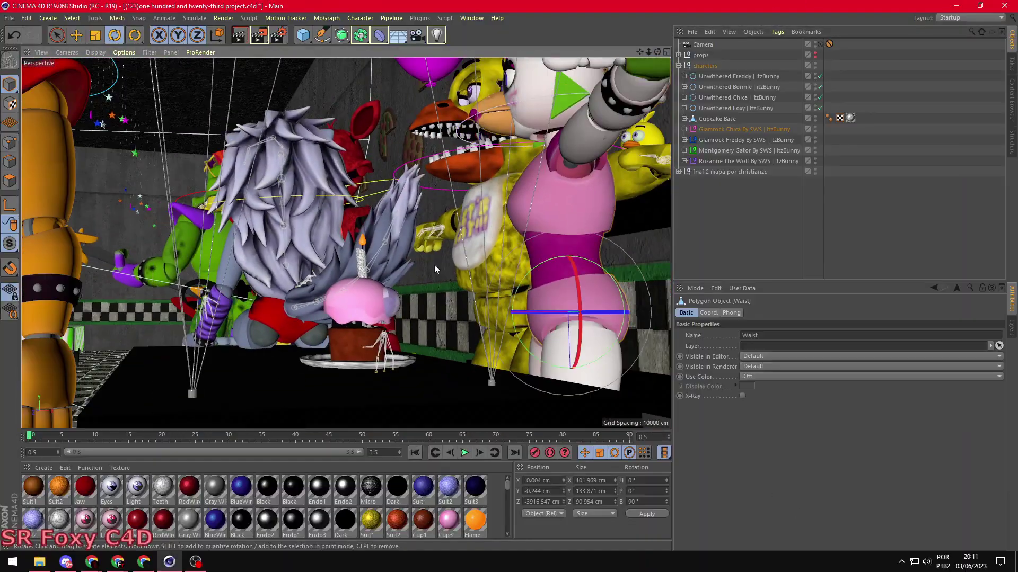
pyautogui.moveTo(434, 265); pyautogui.dragTo(489, 216)
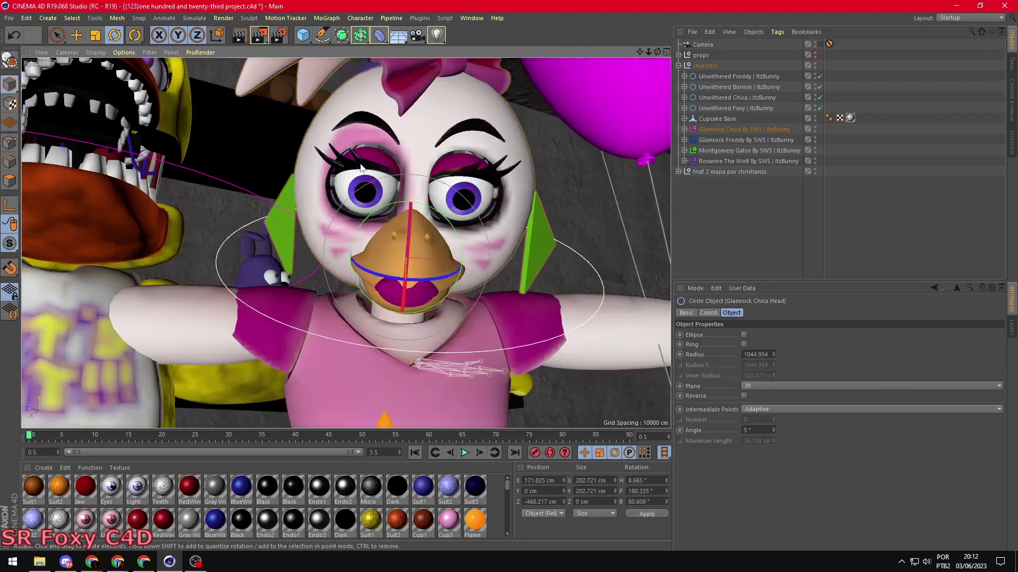
# Step: Pose Glamrock Chica's left upper eyelid, right elbow holding the candle, left forearm and thumb
pyautogui.moveTo(456, 165); pyautogui.dragTo(447, 213)
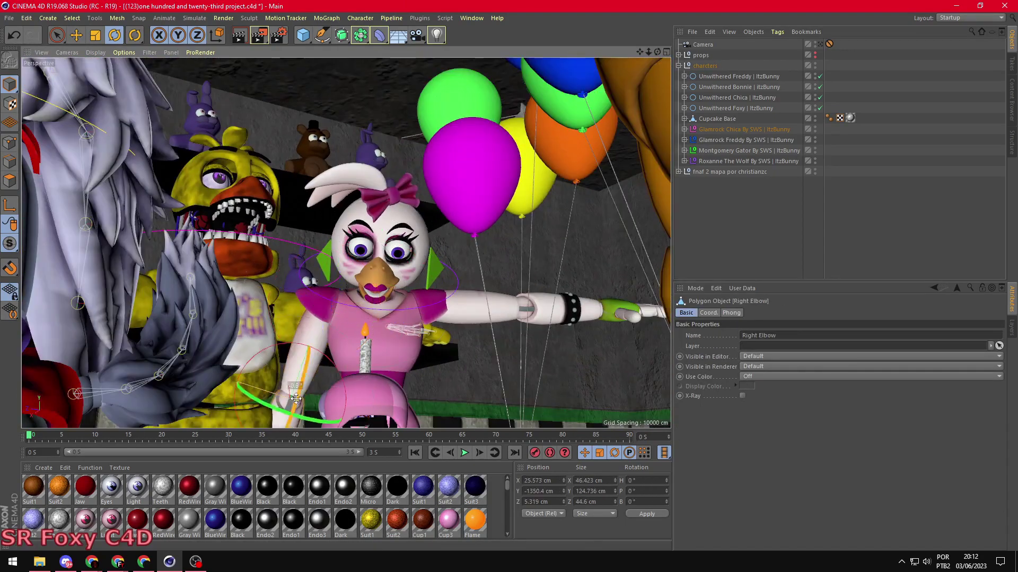
pyautogui.moveTo(296, 398); pyautogui.dragTo(341, 396)
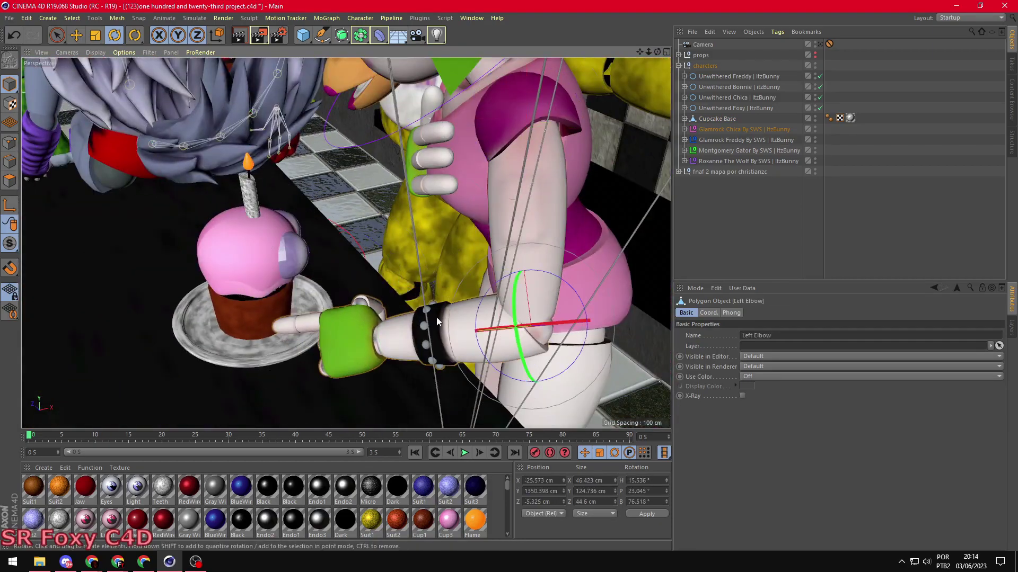
pyautogui.moveTo(436, 317)
pyautogui.mouseDown()
pyautogui.moveTo(471, 264)
pyautogui.moveTo(393, 256)
pyautogui.mouseUp()
pyautogui.click(290, 207)
pyautogui.moveTo(335, 222)
pyautogui.mouseDown()
pyautogui.moveTo(414, 215)
pyautogui.moveTo(296, 159)
pyautogui.moveTo(338, 93)
pyautogui.mouseUp()
# Step: Tilt Chica's head and arm and rotate both of her lower eyelids
pyautogui.click(168, 292)
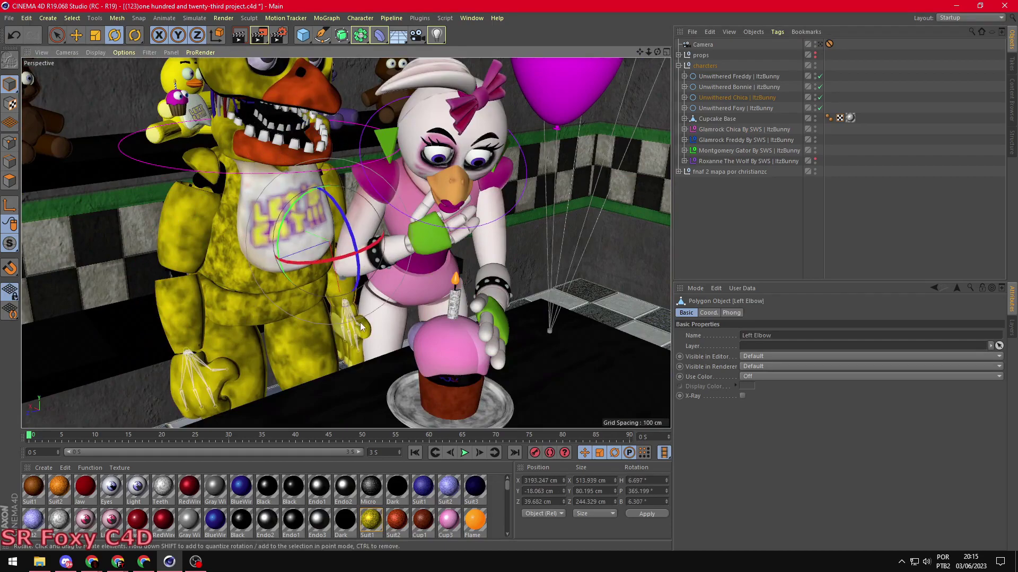
pyautogui.click(265, 199)
pyautogui.moveTo(276, 159); pyautogui.dragTo(290, 134)
pyautogui.scroll(-5, 290, 134)
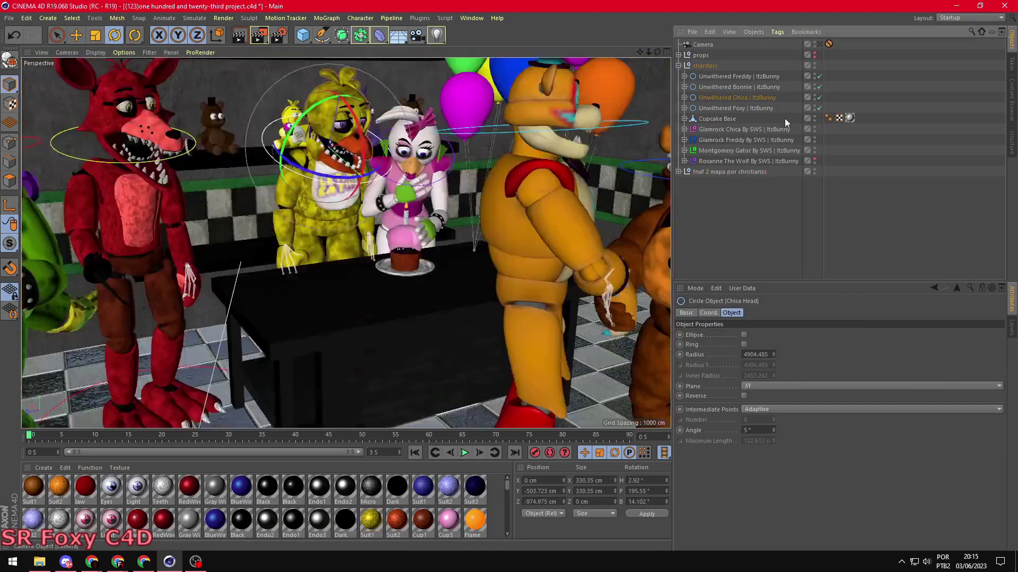
pyautogui.scroll(5, 526, 122)
pyautogui.scroll(3, 276, 208)
pyautogui.click(156, 363)
pyautogui.click(237, 148)
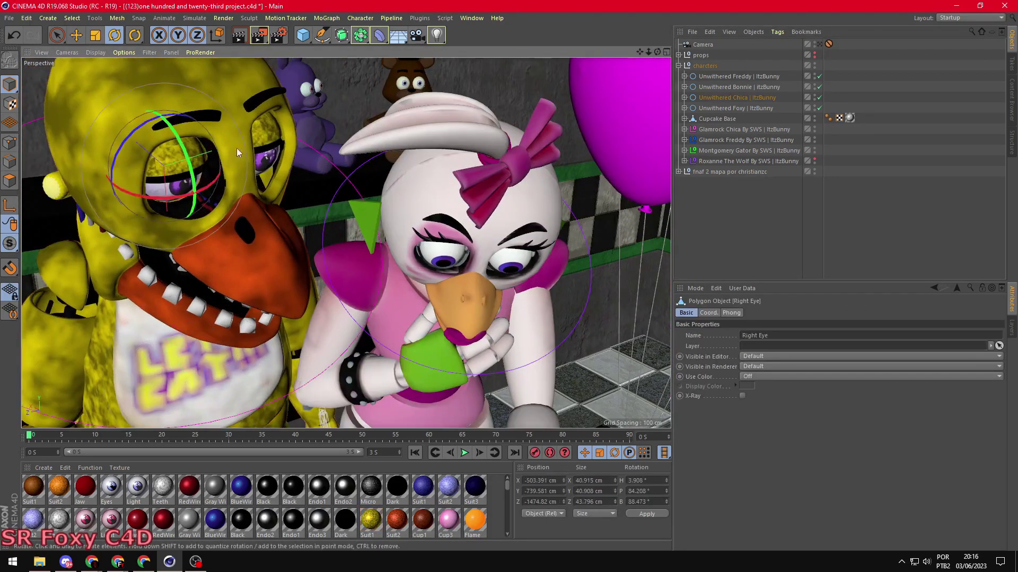
pyautogui.moveTo(237, 148)
pyautogui.keyDown('alt'); pyautogui.mouseDown()
pyautogui.moveTo(175, 149)
pyautogui.moveTo(175, 125)
pyautogui.mouseUp(); pyautogui.keyUp('alt')
# Step: Check Chica's eyes through the scene camera and make Roxanne visible in the viewport
pyautogui.click(819, 45)
pyautogui.click(289, 134)
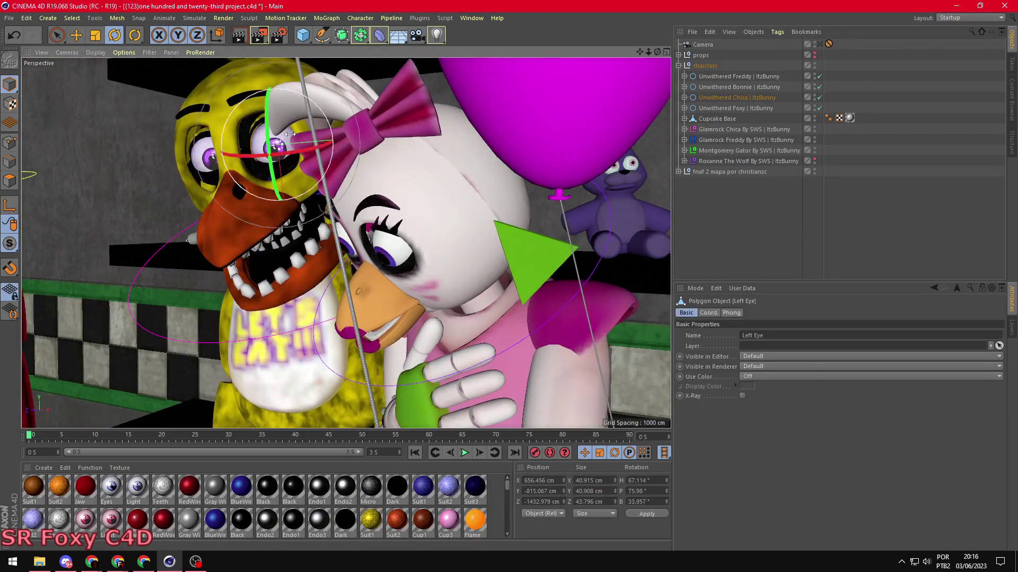
pyautogui.click(819, 44)
pyautogui.click(418, 177)
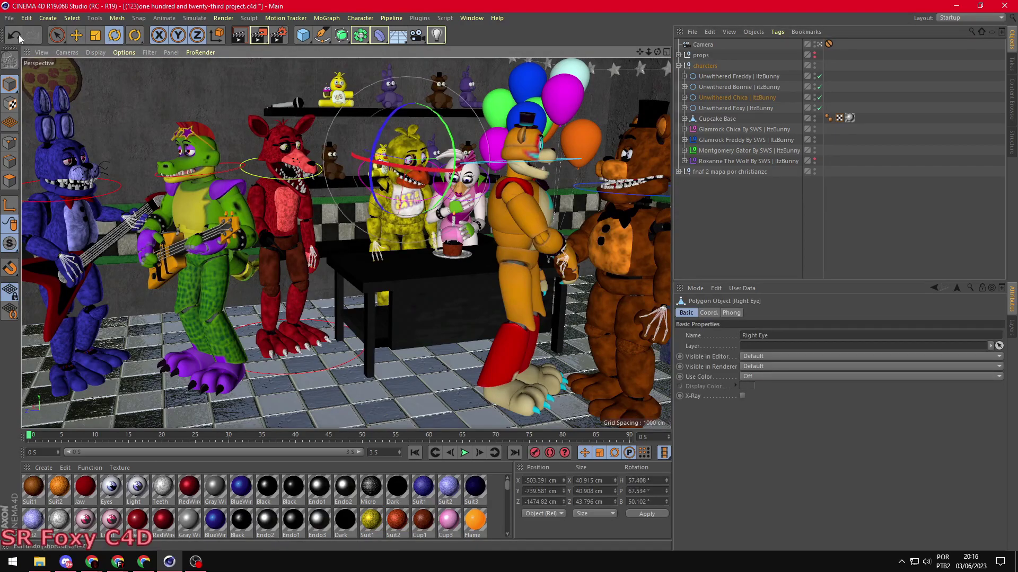
pyautogui.click(742, 223)
pyautogui.click(815, 161)
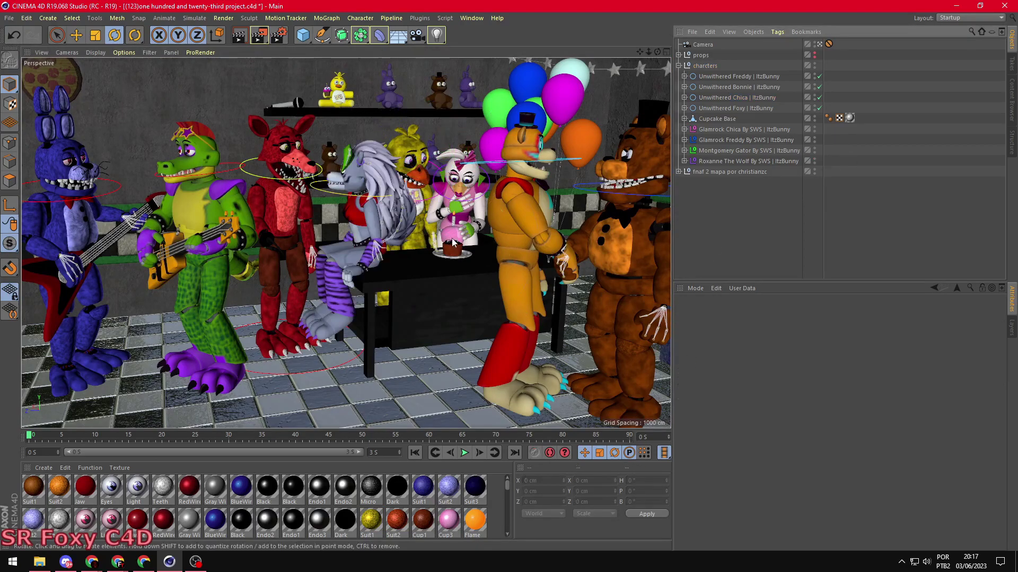
# Step: Tilt both of Bonnie's ears
pyautogui.click(51, 123)
pyautogui.click(819, 45)
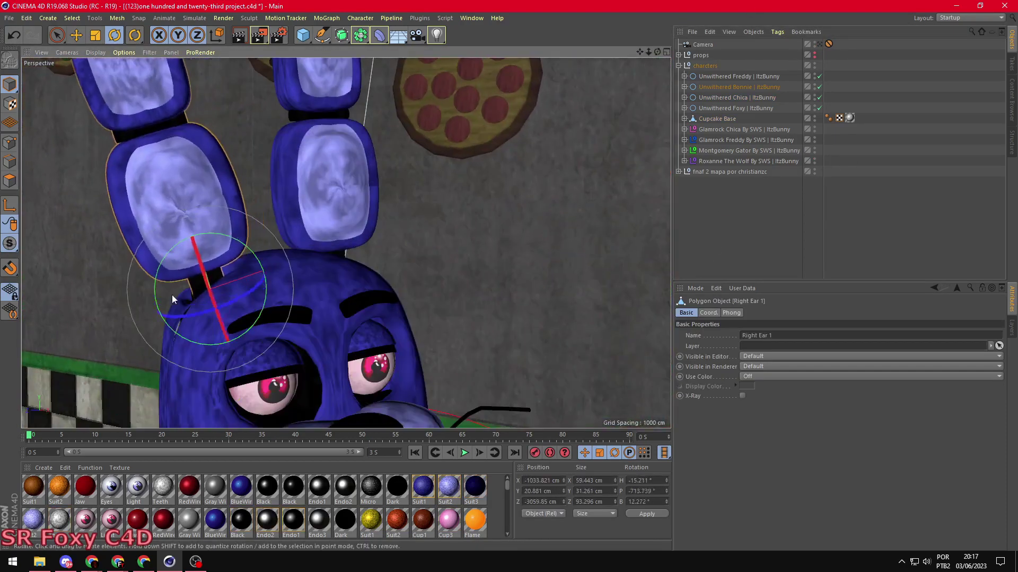
pyautogui.moveTo(172, 295); pyautogui.dragTo(159, 159)
pyautogui.moveTo(339, 185); pyautogui.dragTo(397, 154)
pyautogui.keyDown('alt'); pyautogui.moveTo(344, 265); pyautogui.dragTo(345, 159, button='middle'); pyautogui.keyUp('alt')
# Step: Rotate both of Bonnie's lower eyelids
pyautogui.click(286, 308)
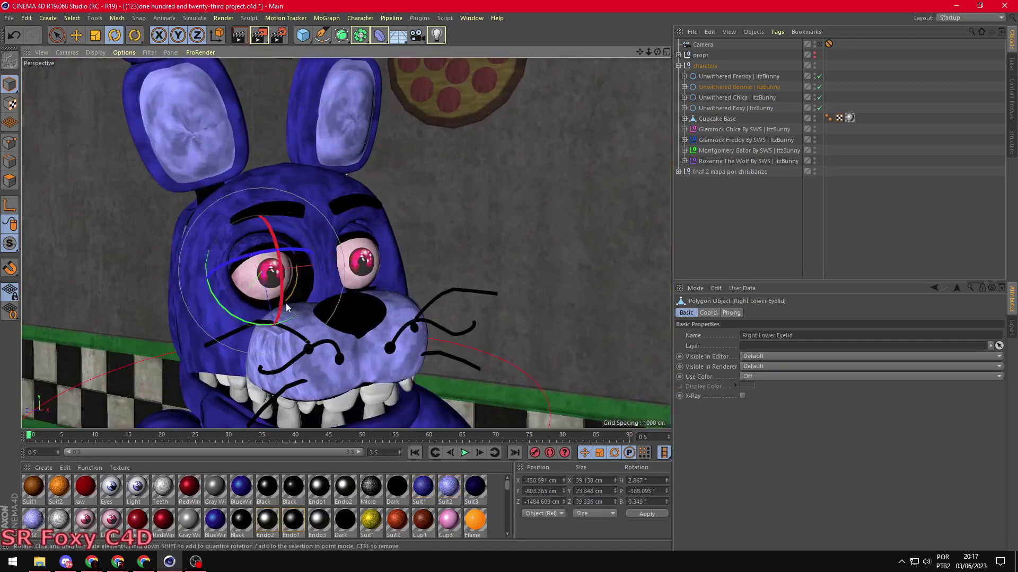
pyautogui.keyDown('alt'); pyautogui.moveTo(286, 307); pyautogui.dragTo(208, 281, button='middle'); pyautogui.keyUp('alt')
pyautogui.keyDown('shift'); pyautogui.click(260, 249); pyautogui.keyUp('shift')
pyautogui.keyDown('alt'); pyautogui.moveTo(212, 265); pyautogui.dragTo(138, 246); pyautogui.keyUp('alt')
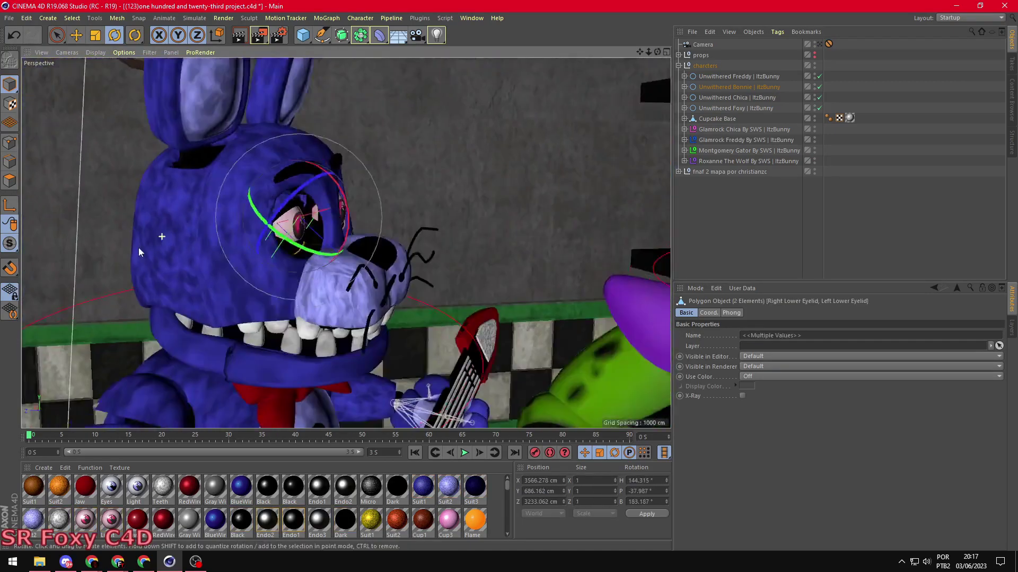
# Step: Rotate Montgomery Gator's lower eyelids open and render the scene to the Picture Viewer
pyautogui.moveTo(138, 252)
pyautogui.keyDown('alt'); pyautogui.mouseDown(button='middle')
pyautogui.moveTo(318, 212)
pyautogui.moveTo(212, 233)
pyautogui.mouseUp(button='middle'); pyautogui.keyUp('alt')
pyautogui.click(212, 233)
pyautogui.keyDown('alt'); pyautogui.moveTo(212, 233); pyautogui.dragTo(272, 111); pyautogui.keyUp('alt')
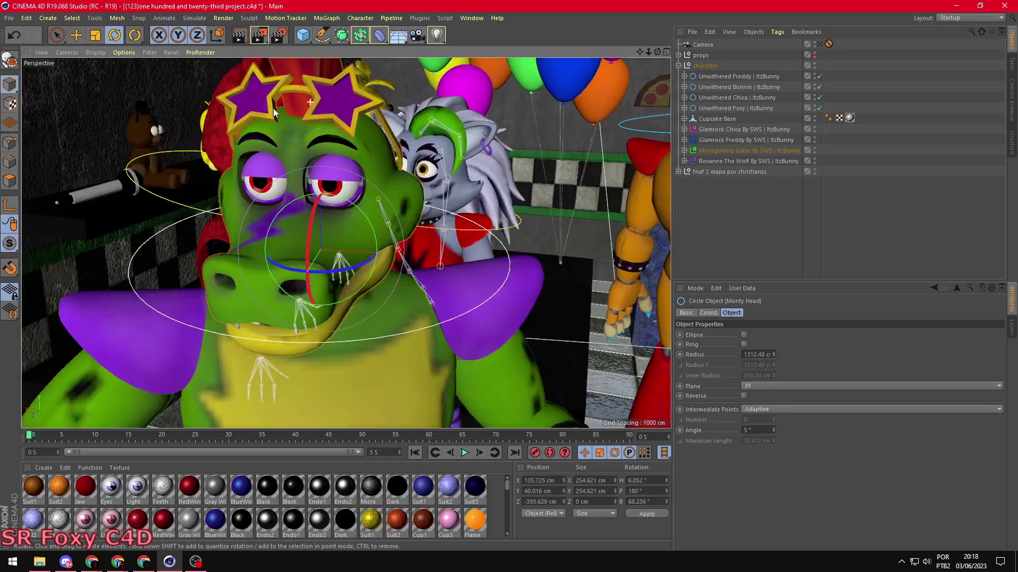
pyautogui.click(270, 206)
pyautogui.moveTo(272, 207); pyautogui.dragTo(335, 204)
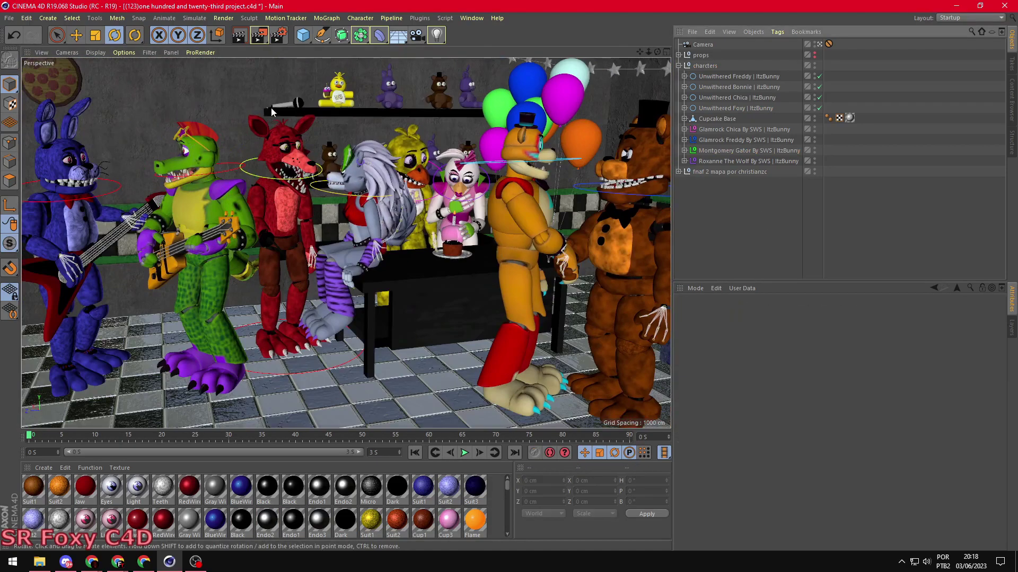
pyautogui.hotkey('shift', 'r')
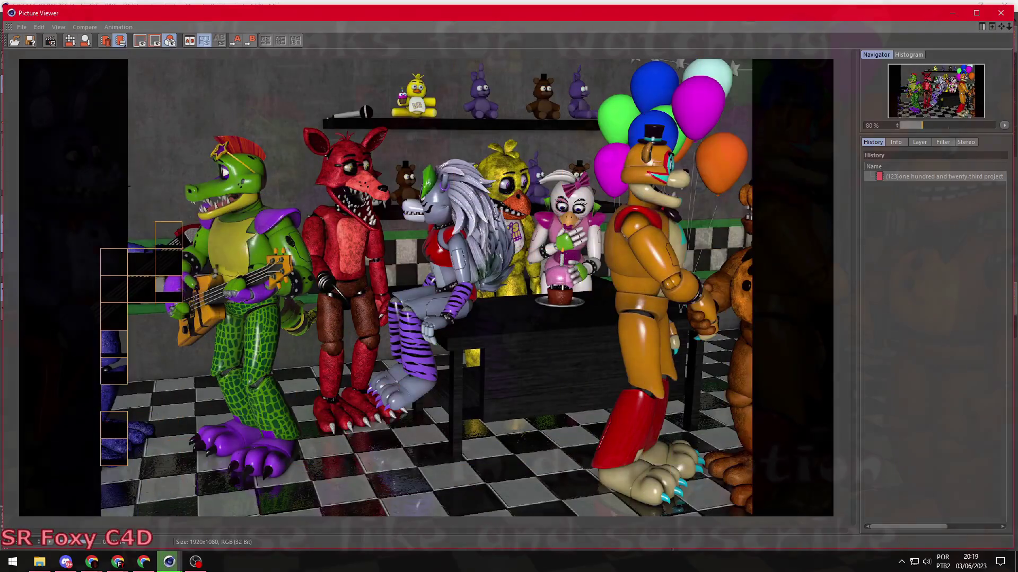